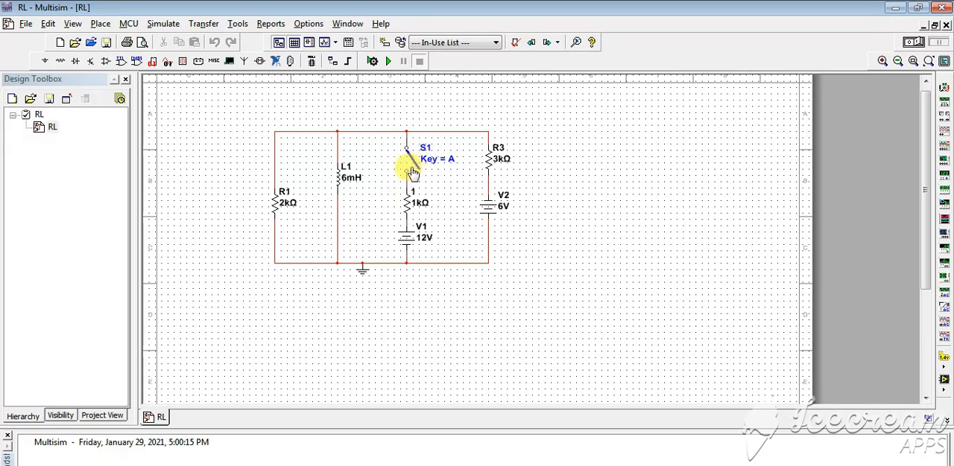
Step: Browse the Master Database components of all groups for the SWITCH family
{"action": "left_click", "coordinate": [45, 62]}
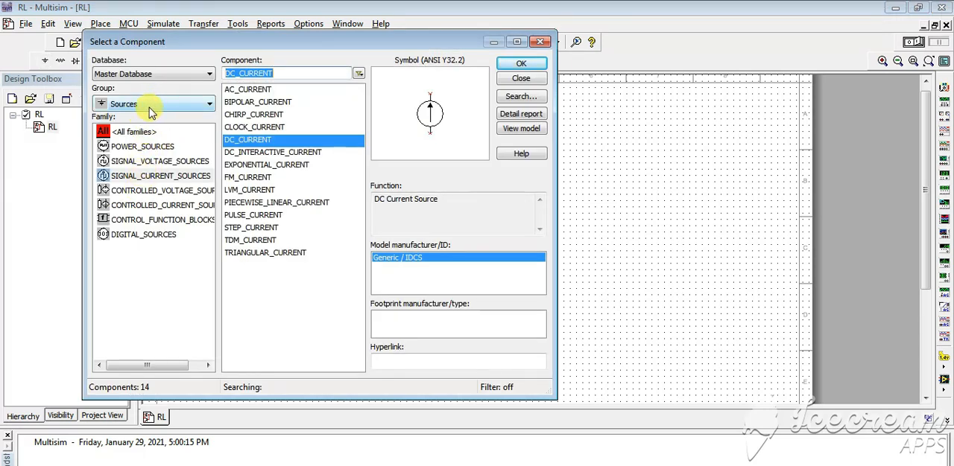
{"action": "left_click", "coordinate": [151, 107]}
{"action": "left_click", "coordinate": [130, 117]}
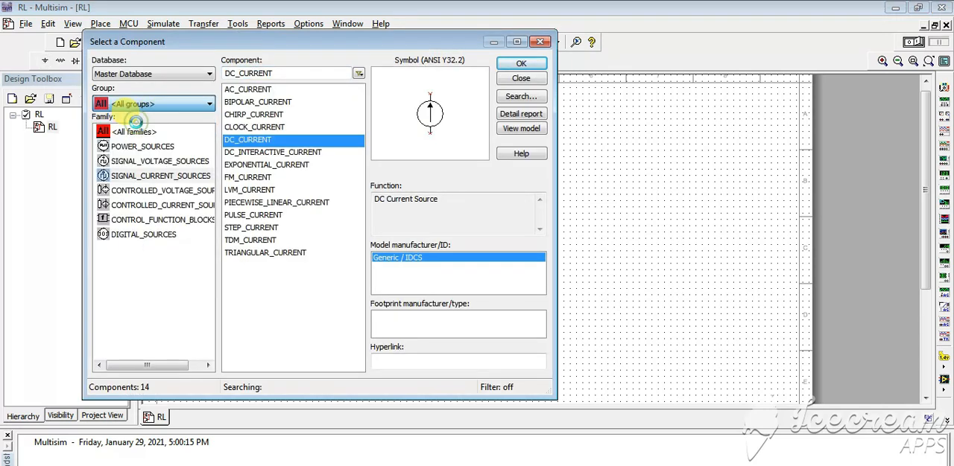
{"action": "left_click", "coordinate": [138, 190]}
{"action": "key", "text": "Down"}
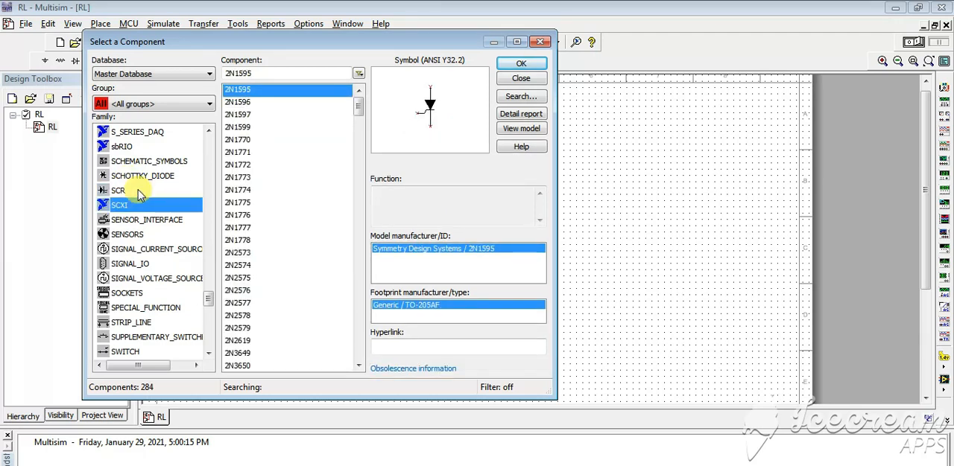
{"action": "key", "text": "Down"}
{"action": "key", "text": "Down"}
{"action": "key", "text": "Down"}
{"action": "key", "text": "Down"}
{"action": "key", "text": "Down"}
{"action": "key", "text": "Down"}
{"action": "key", "text": "Down"}
{"action": "key", "text": "Down"}
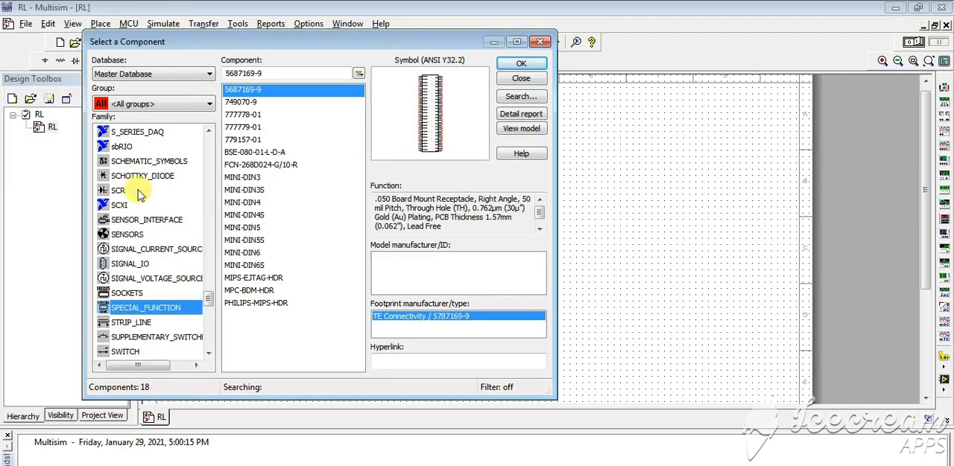
{"action": "key", "text": "Down"}
{"action": "key", "text": "Down"}
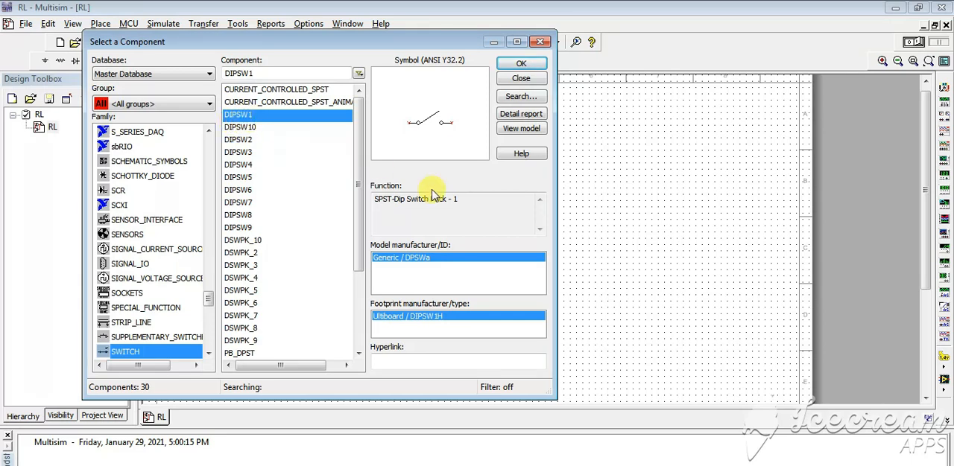
Step: Examine the symbols and functions of the DIP switches and switch packs in the SWITCH family, placing none
{"action": "left_click", "coordinate": [239, 129]}
{"action": "key", "text": "Down"}
{"action": "key", "text": "Down"}
{"action": "key", "text": "Down"}
{"action": "key", "text": "Down"}
{"action": "key", "text": "Down"}
{"action": "key", "text": "Down"}
{"action": "key", "text": "Down"}
{"action": "key", "text": "Down"}
{"action": "key", "text": "Down"}
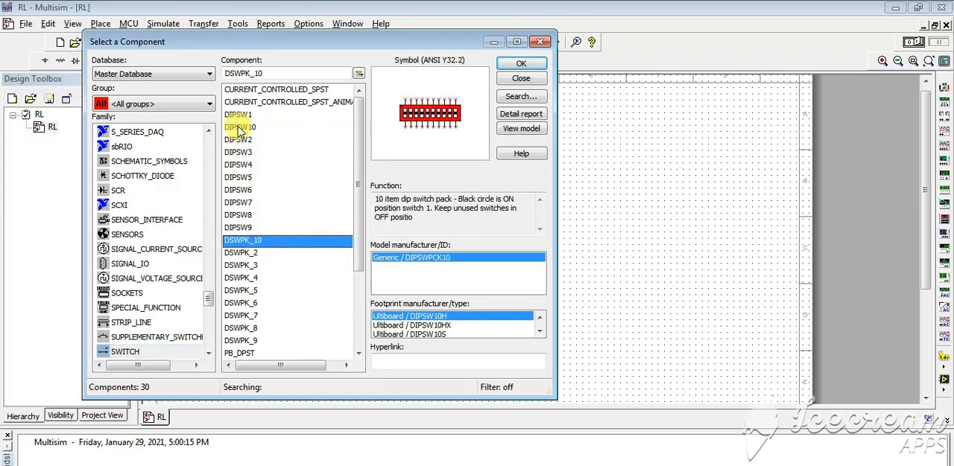
{"action": "key", "text": "Up"}
{"action": "key", "text": "Up"}
{"action": "key", "text": "Up"}
{"action": "key", "text": "Up"}
{"action": "key", "text": "Up"}
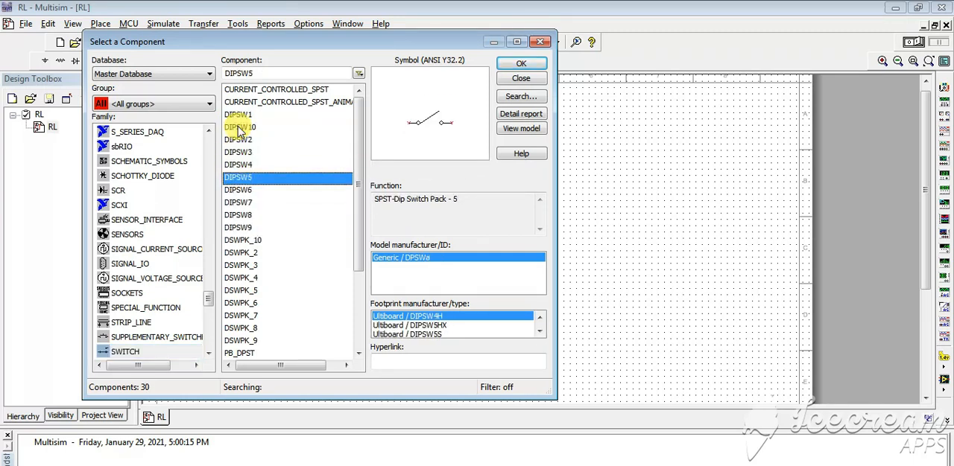
{"action": "key", "text": "Up"}
{"action": "key", "text": "Up"}
{"action": "key", "text": "Up"}
{"action": "key", "text": "Up"}
{"action": "key", "text": "Up"}
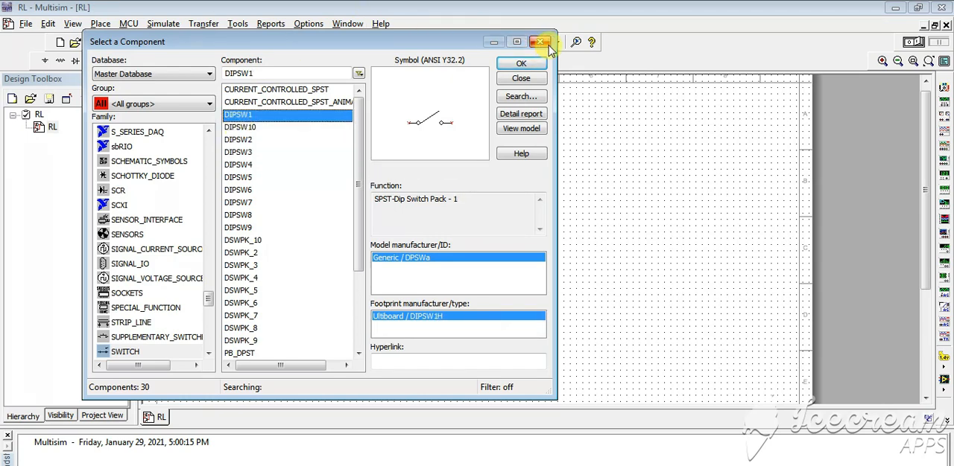
{"action": "left_click", "coordinate": [546, 43]}
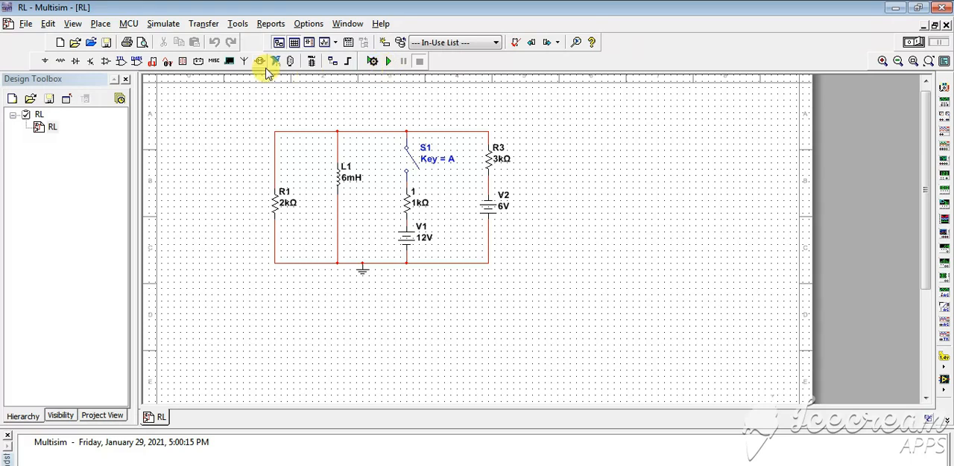
Step: Open the transient analysis settings and place the dialog clear of the RL circuit's inductor and switch branches
{"action": "left_click", "coordinate": [164, 25]}
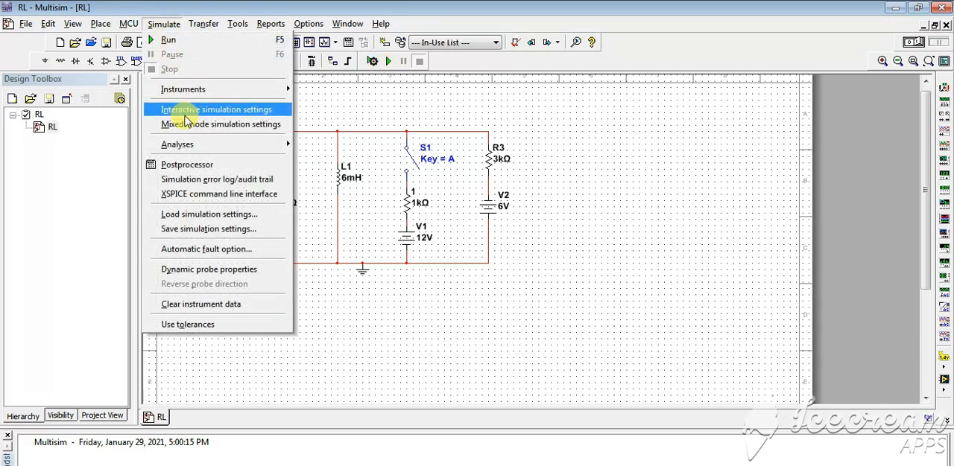
{"action": "mouse_move", "coordinate": [257, 144]}
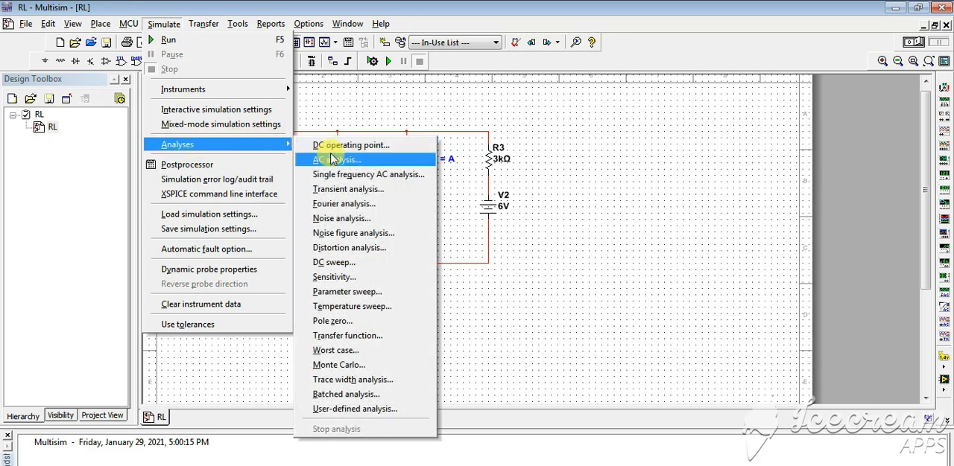
{"action": "left_click", "coordinate": [346, 191]}
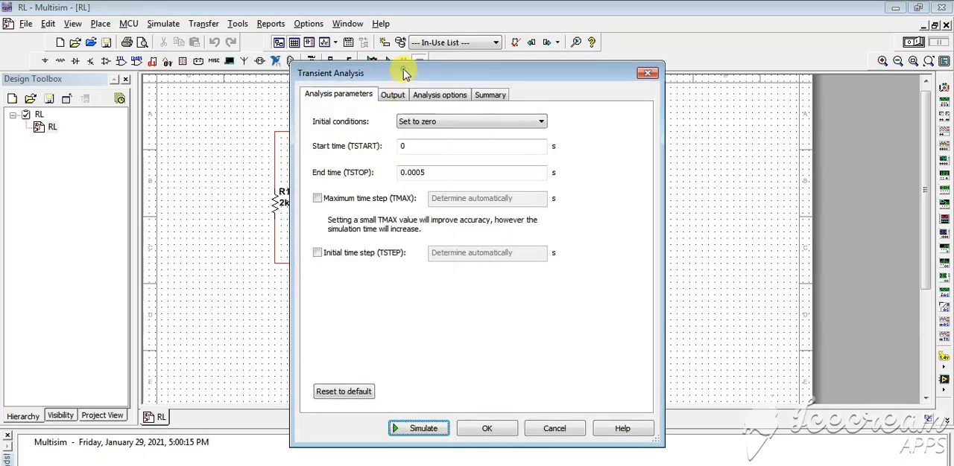
{"action": "left_click_drag", "start_coordinate": [403, 72], "coordinate": [623, 77]}
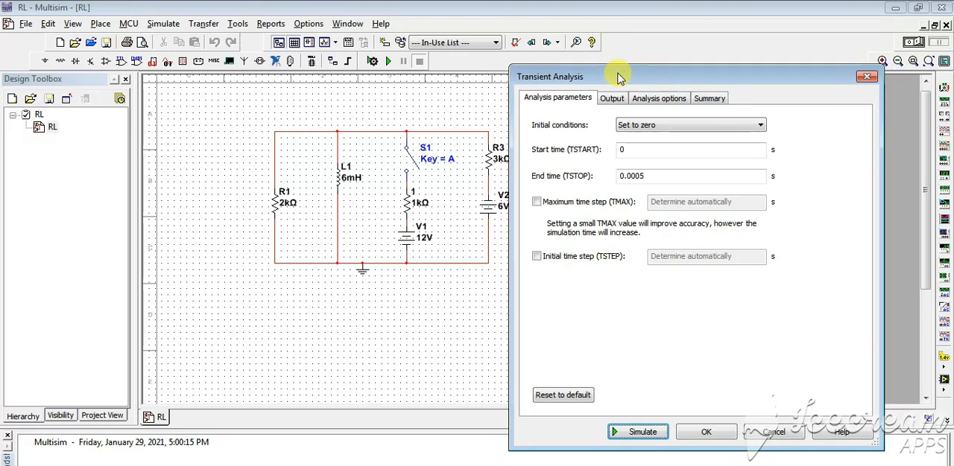
Step: Review the initial conditions options, start time and end time of the transient analysis
{"action": "left_click", "coordinate": [645, 125]}
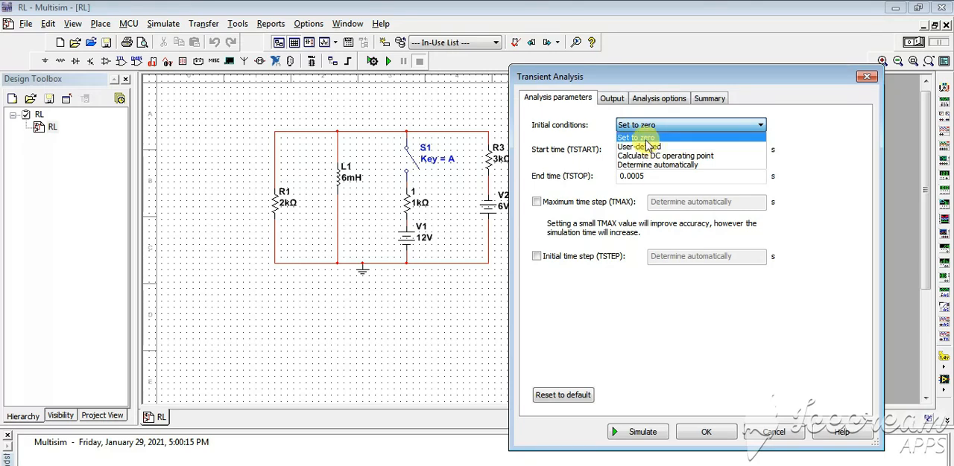
{"action": "left_click", "coordinate": [602, 130]}
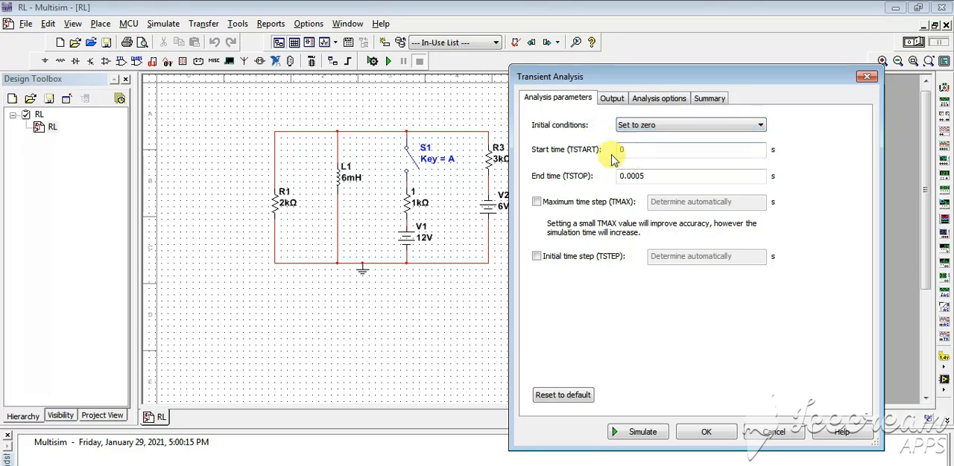
{"action": "left_click", "coordinate": [620, 148]}
{"action": "type", "text": "0"}
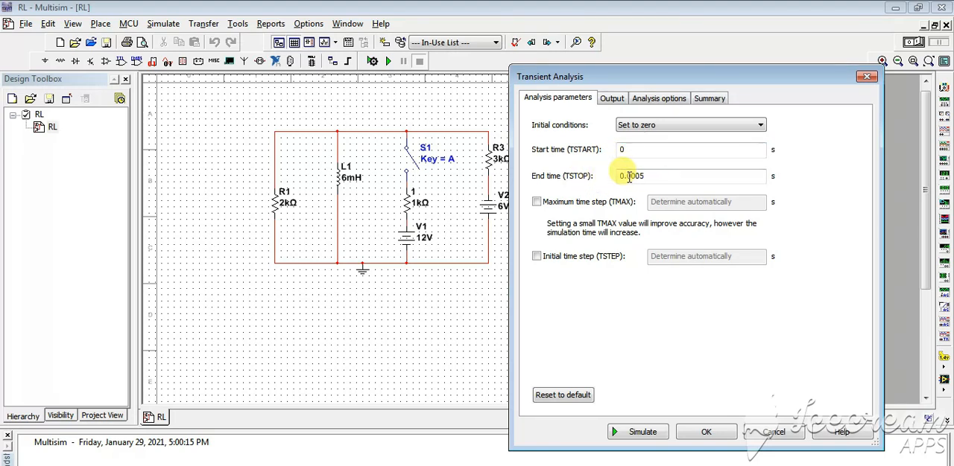
{"action": "left_click_drag", "start_coordinate": [646, 175], "coordinate": [619, 175]}
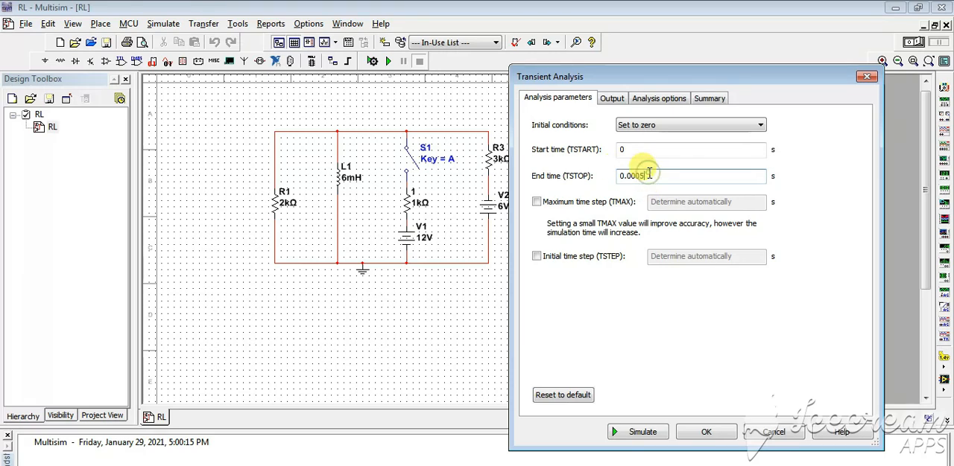
{"action": "left_click", "coordinate": [624, 176]}
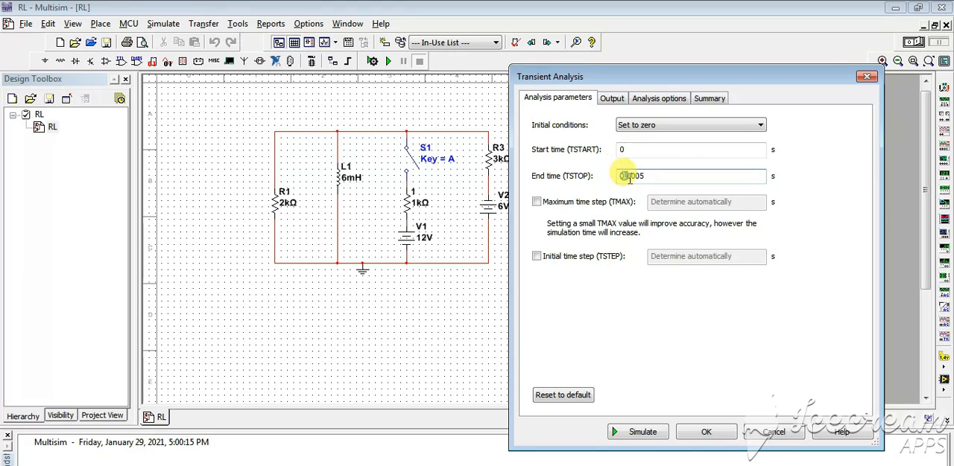
{"action": "left_click_drag", "start_coordinate": [624, 176], "coordinate": [645, 178]}
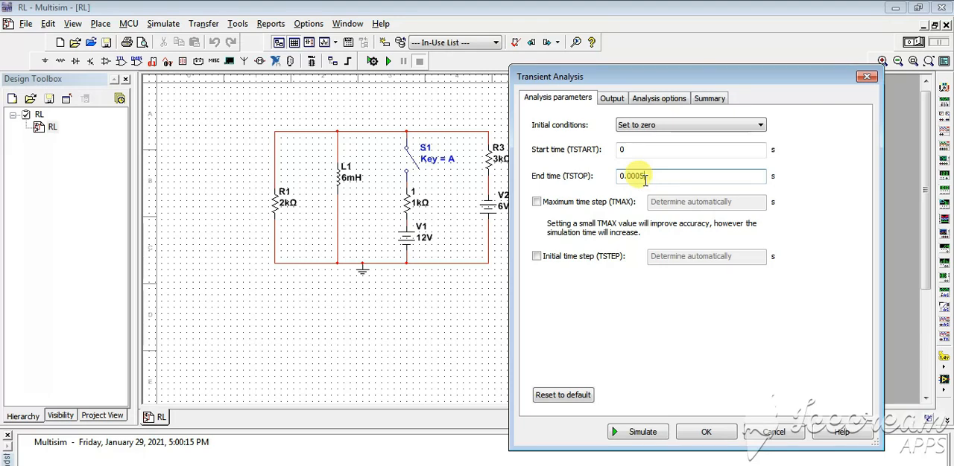
{"action": "left_click_drag", "start_coordinate": [646, 176], "coordinate": [600, 177]}
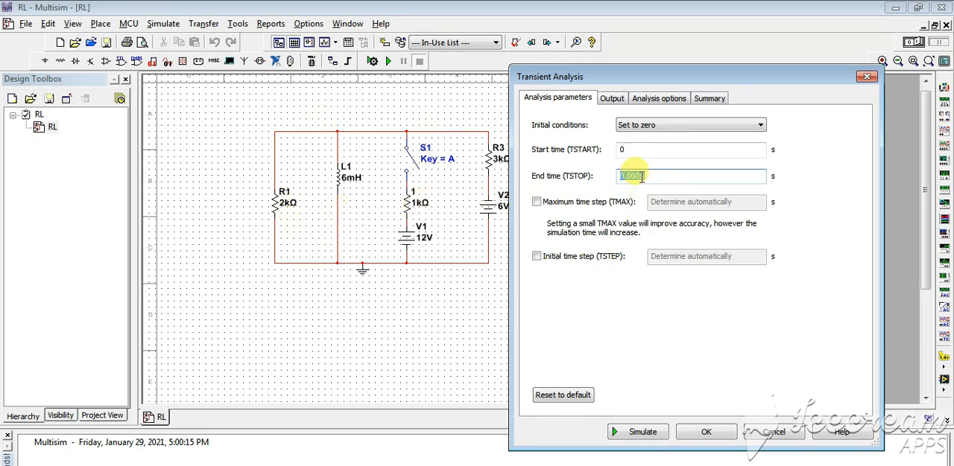
{"action": "left_click_drag", "start_coordinate": [644, 177], "coordinate": [619, 178]}
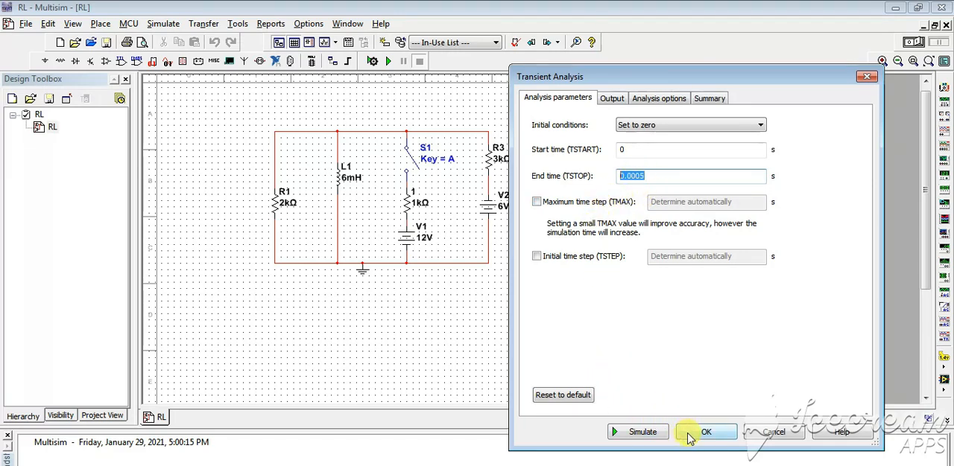
Step: Add I(r1) to the transient analysis output variables and remove I(L1) from them
{"action": "left_click", "coordinate": [612, 98]}
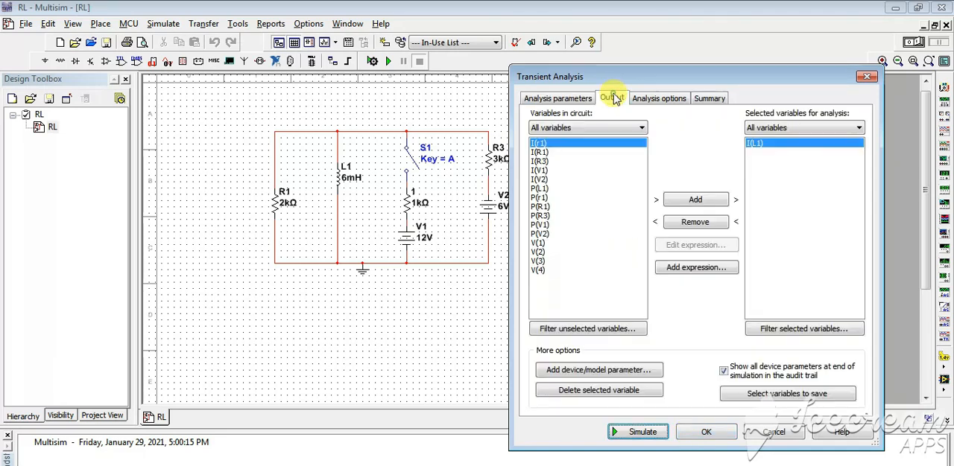
{"action": "left_click_drag", "start_coordinate": [608, 79], "coordinate": [632, 81]}
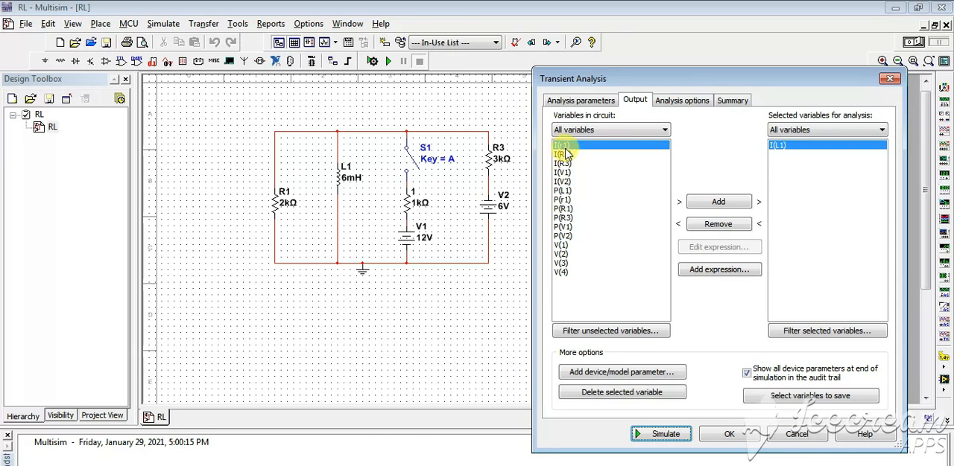
{"action": "left_click", "coordinate": [705, 208]}
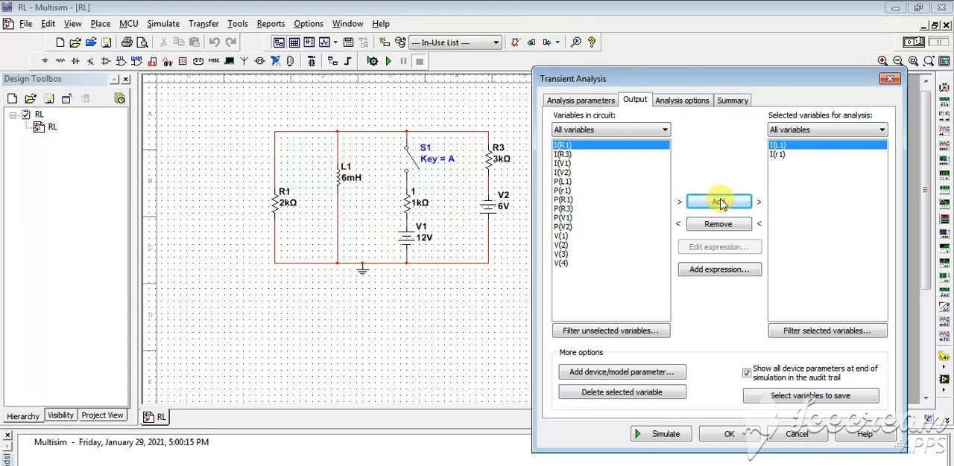
{"action": "left_click", "coordinate": [784, 155]}
{"action": "left_click", "coordinate": [781, 148]}
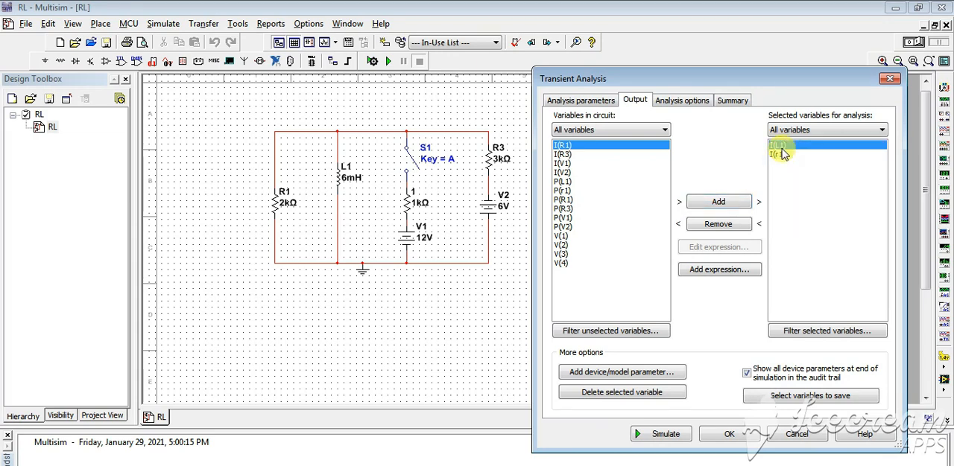
{"action": "left_click", "coordinate": [716, 226]}
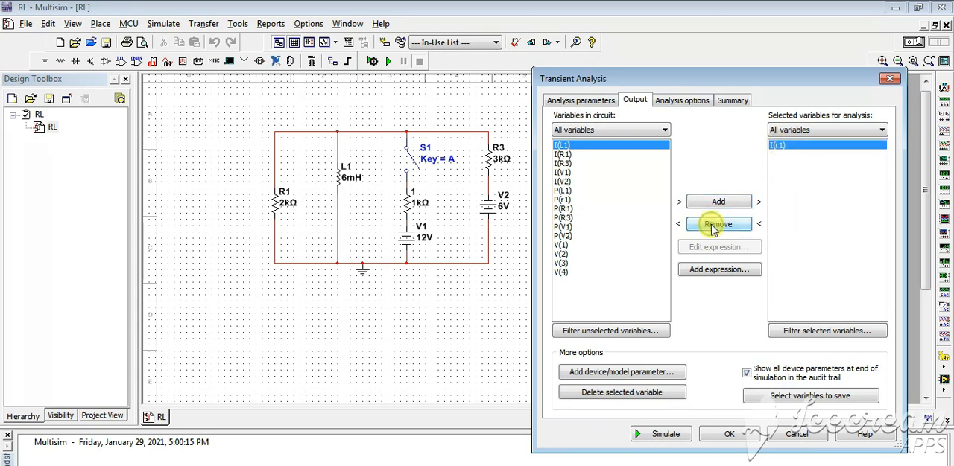
Step: Add the expression I(r1)-I(L1) to the selected output variables of the transient analysis
{"action": "left_click", "coordinate": [562, 200]}
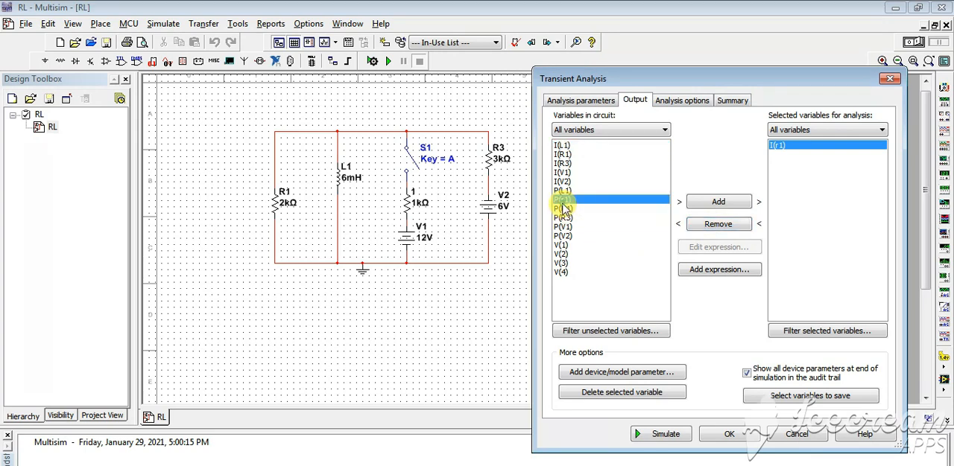
{"action": "left_click", "coordinate": [562, 254]}
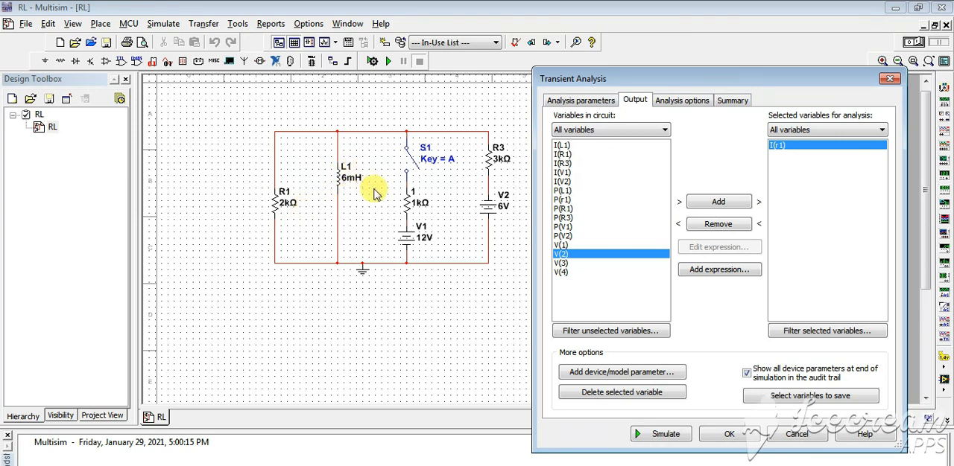
{"action": "left_click", "coordinate": [719, 270]}
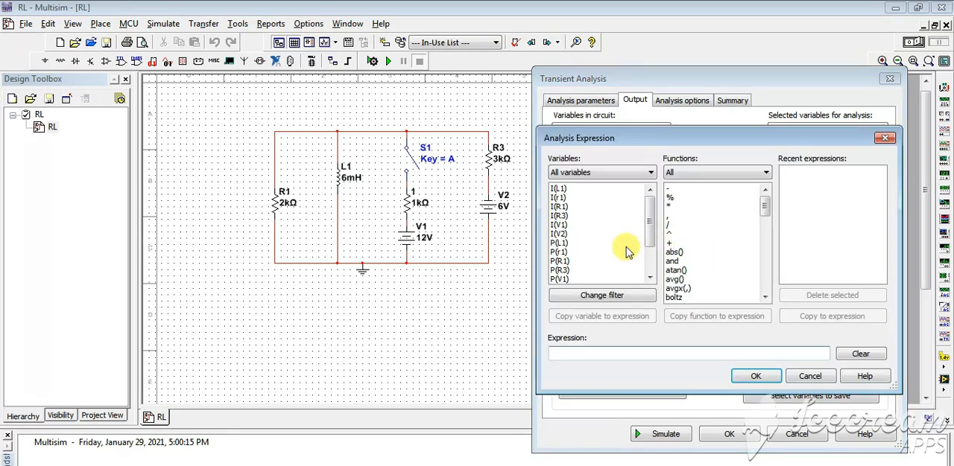
{"action": "double_click", "coordinate": [561, 198]}
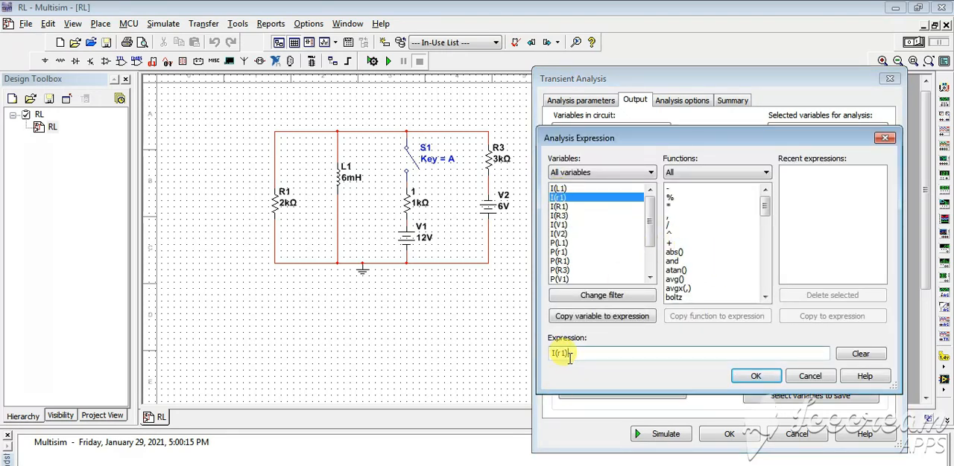
{"action": "double_click", "coordinate": [670, 189]}
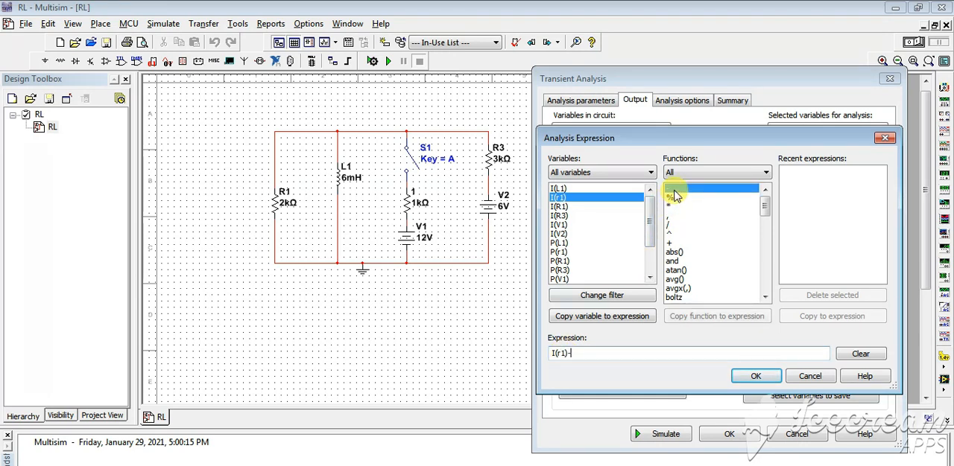
{"action": "double_click", "coordinate": [564, 189]}
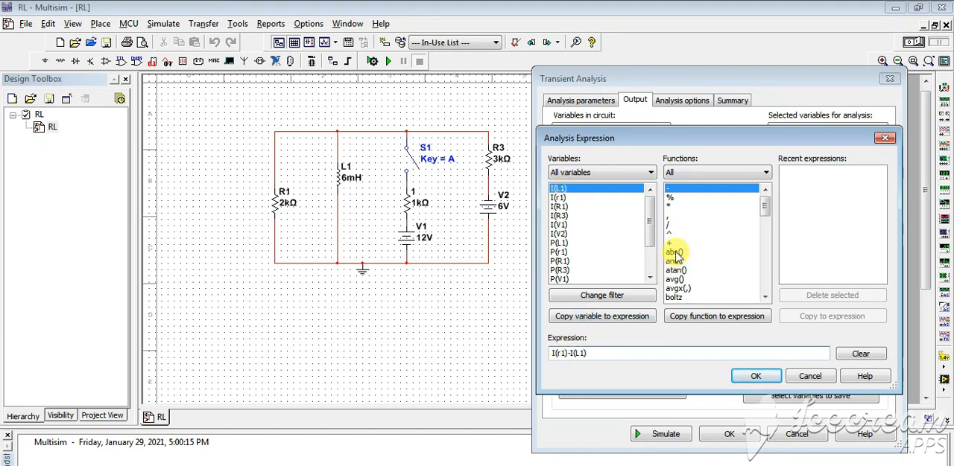
{"action": "left_click", "coordinate": [761, 248]}
{"action": "left_click", "coordinate": [762, 248]}
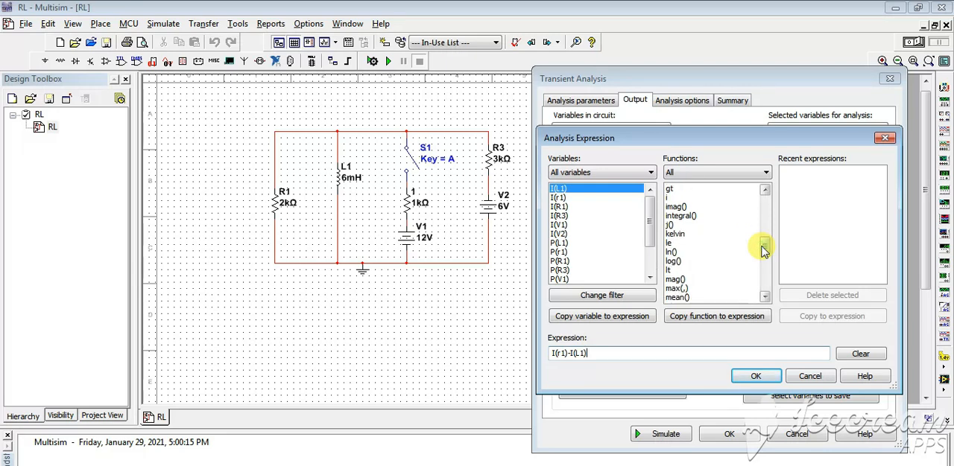
{"action": "left_click_drag", "start_coordinate": [763, 251], "coordinate": [766, 287]}
{"action": "left_click", "coordinate": [758, 377]}
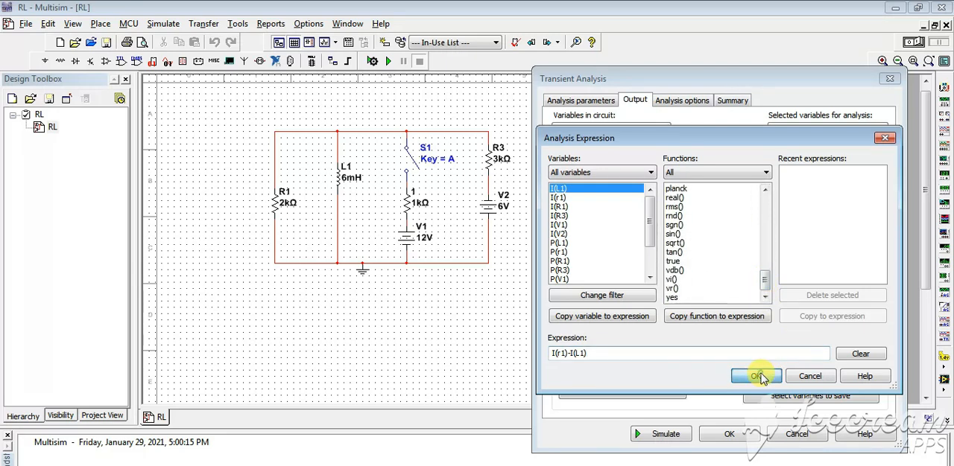
{"action": "left_click", "coordinate": [799, 155]}
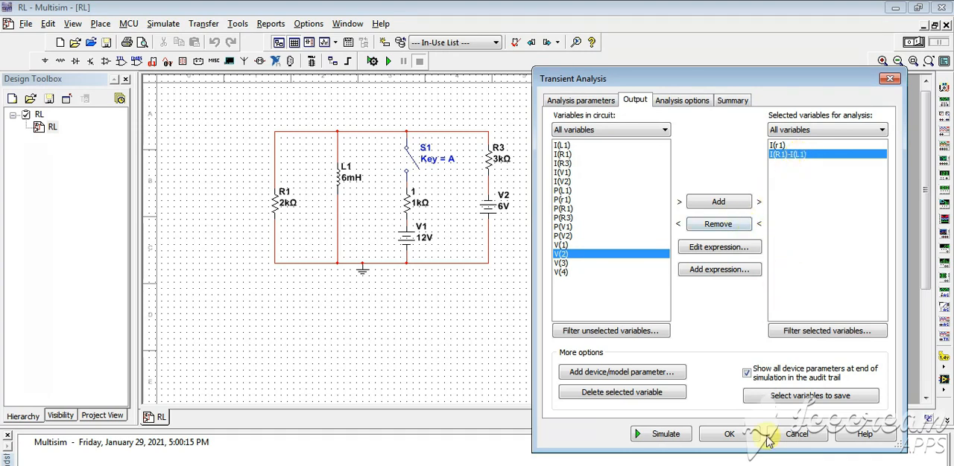
Step: Check the analysis options and summary, and simulate the transient analysis of the RL circuit
{"action": "left_click", "coordinate": [692, 107]}
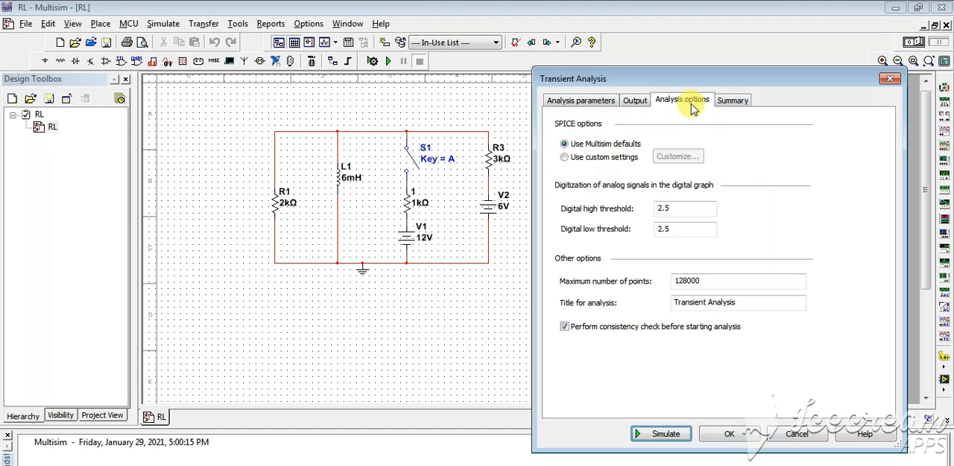
{"action": "left_click", "coordinate": [723, 108]}
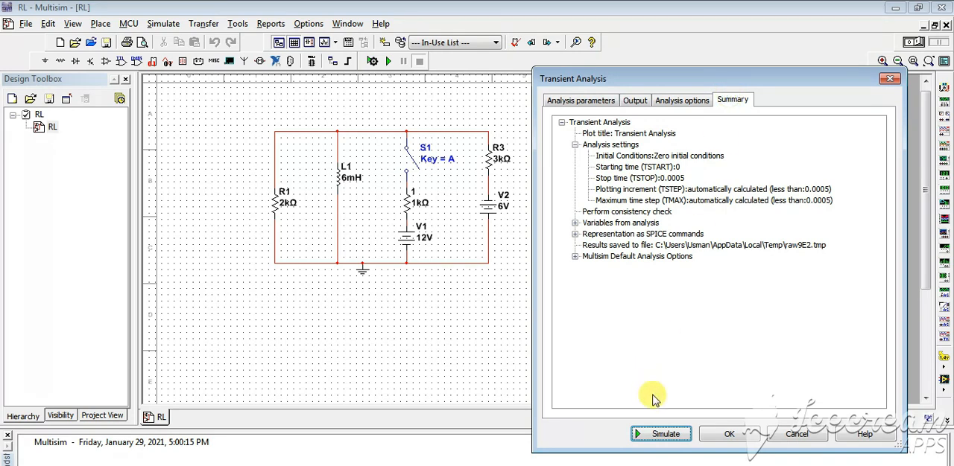
{"action": "left_click", "coordinate": [658, 435]}
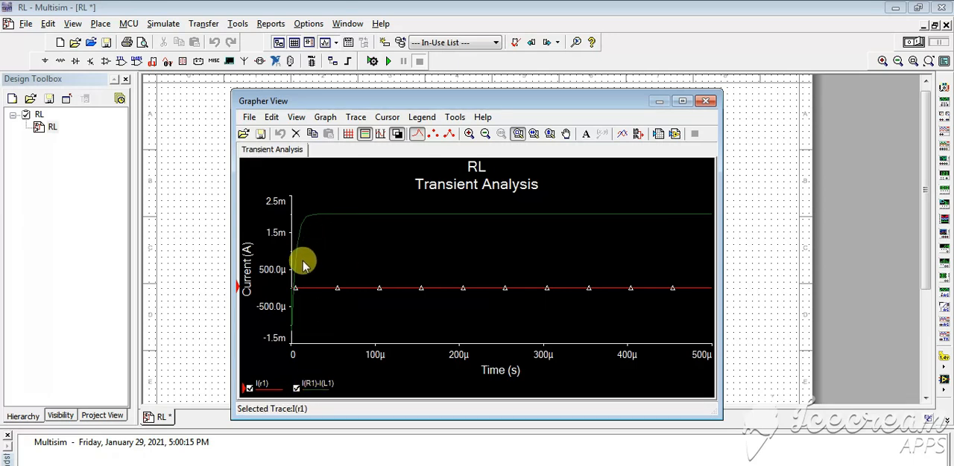
Step: Hide the I(R1)-I(L1) trace in the transient analysis graph, leaving I(r1) selected, and close the graph
{"action": "left_click", "coordinate": [265, 389]}
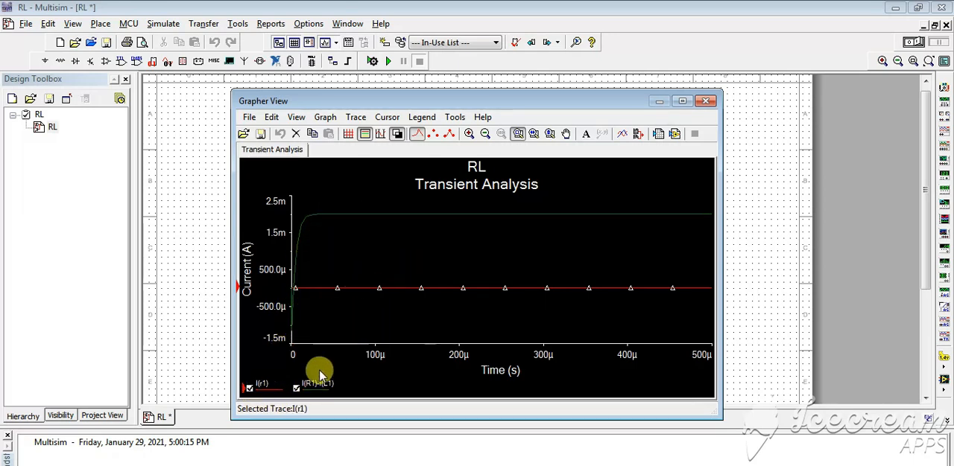
{"action": "left_click", "coordinate": [296, 389]}
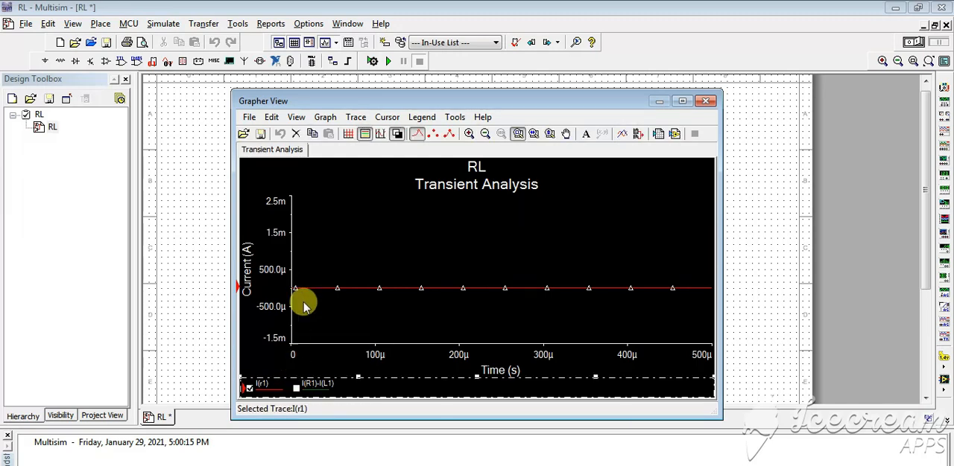
{"action": "left_click", "coordinate": [705, 100]}
Step: Remove the expression I(R1)-I(L1) from the transient analysis outputs, simulate with only I(R1), and close the resulting graph
{"action": "left_click", "coordinate": [165, 26]}
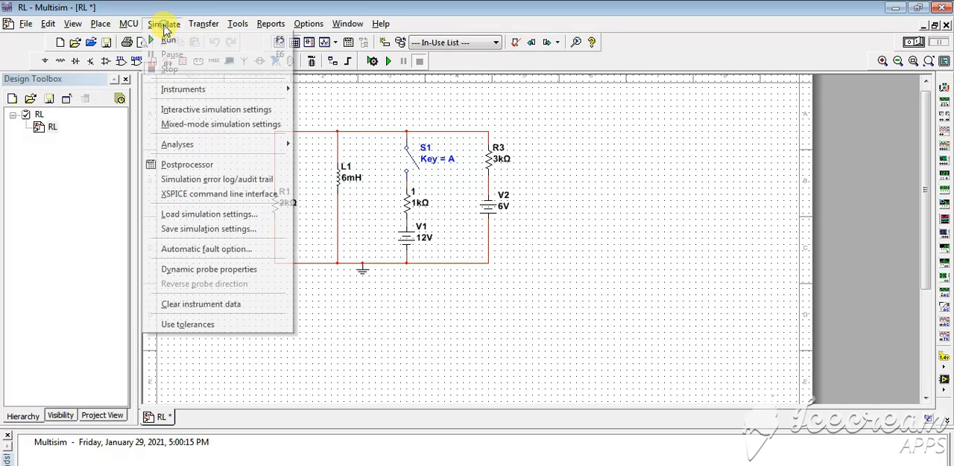
{"action": "mouse_move", "coordinate": [261, 153]}
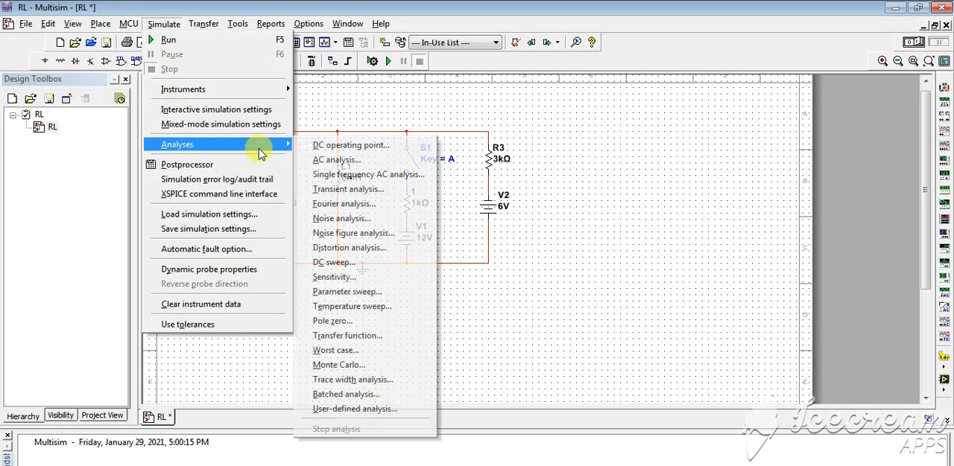
{"action": "left_click", "coordinate": [337, 189]}
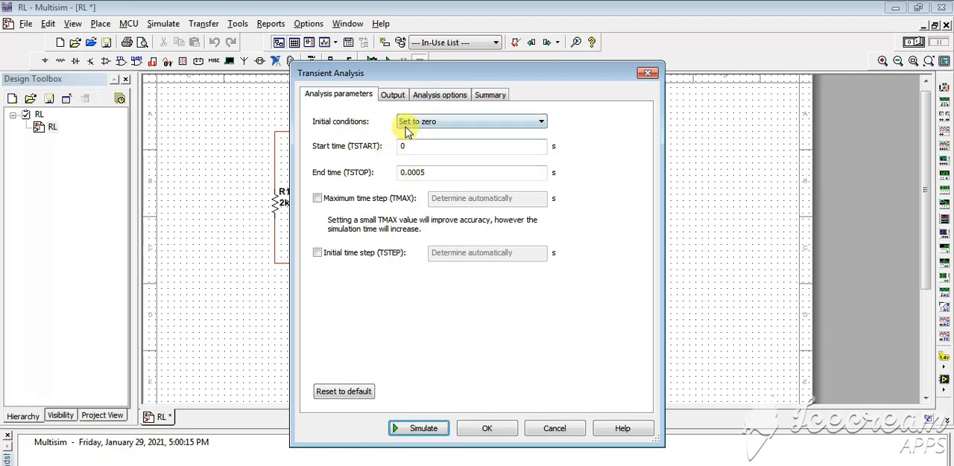
{"action": "left_click", "coordinate": [395, 95]}
{"action": "left_click", "coordinate": [540, 149]}
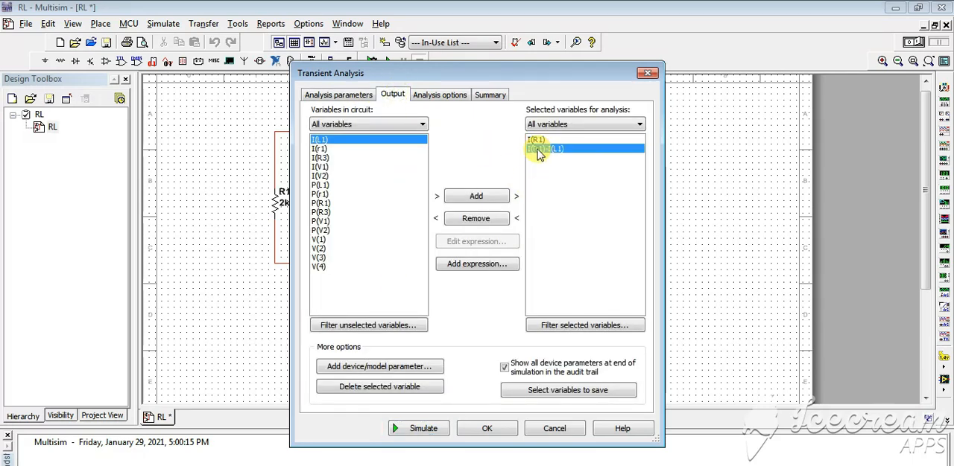
{"action": "left_click", "coordinate": [480, 222]}
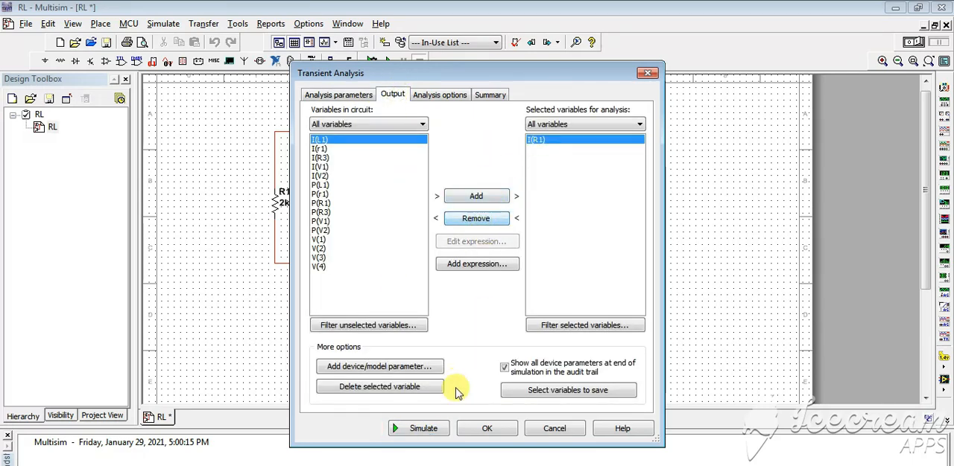
{"action": "left_click", "coordinate": [428, 430]}
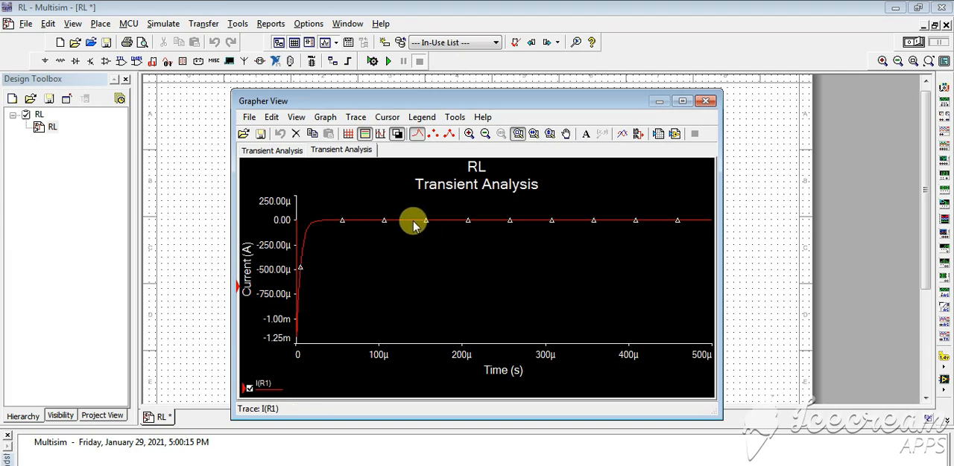
{"action": "left_click", "coordinate": [705, 101]}
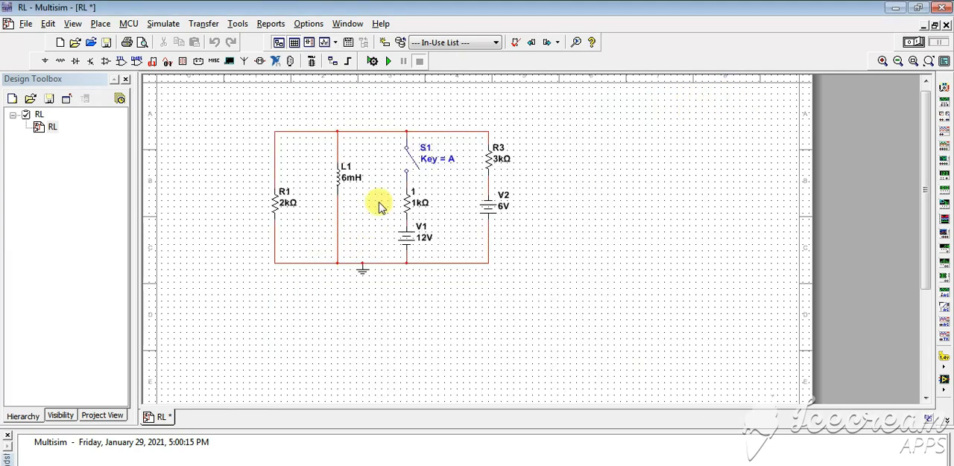
Step: Review the output variables of the RL circuit's transient analysis beside the schematic and leave the settings without simulating
{"action": "left_click", "coordinate": [166, 23]}
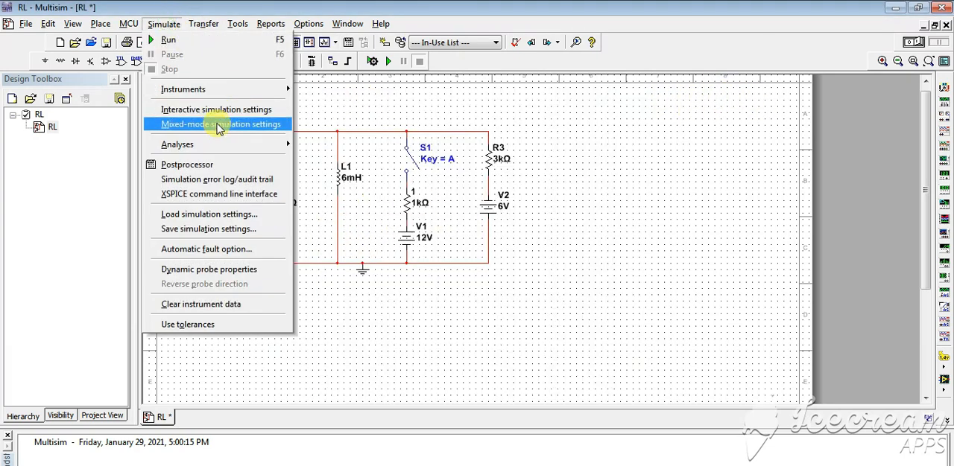
{"action": "left_click", "coordinate": [172, 146]}
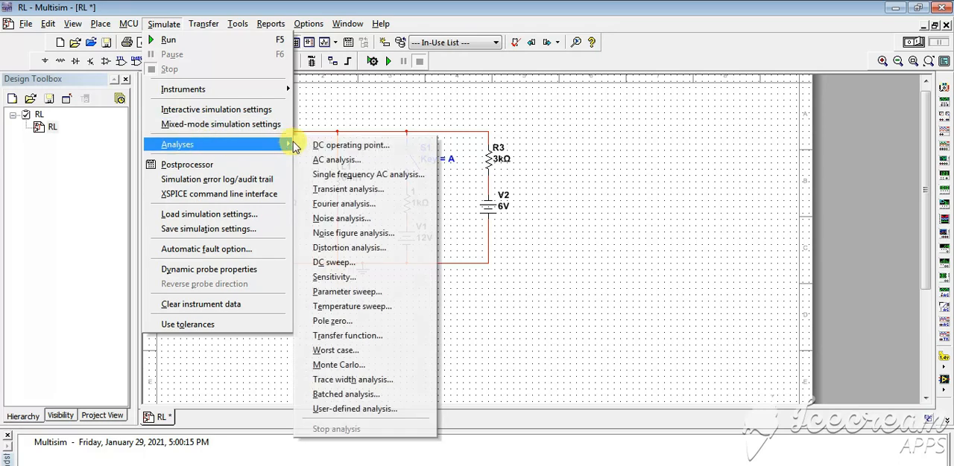
{"action": "left_click", "coordinate": [321, 188]}
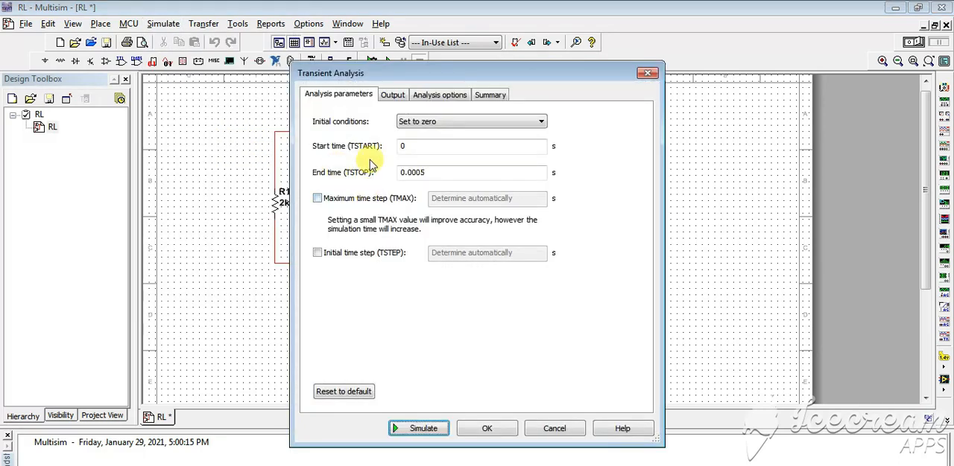
{"action": "left_click", "coordinate": [393, 97]}
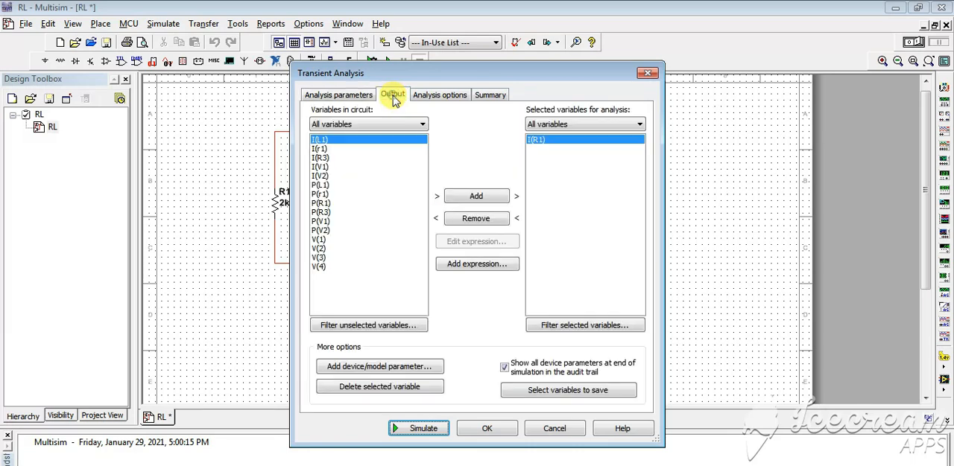
{"action": "left_click_drag", "start_coordinate": [393, 72], "coordinate": [626, 87]}
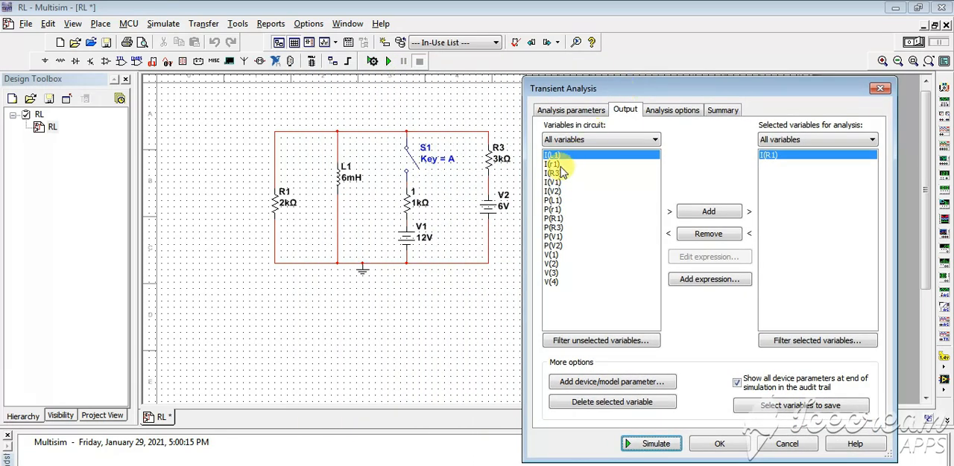
{"action": "key", "text": "Escape"}
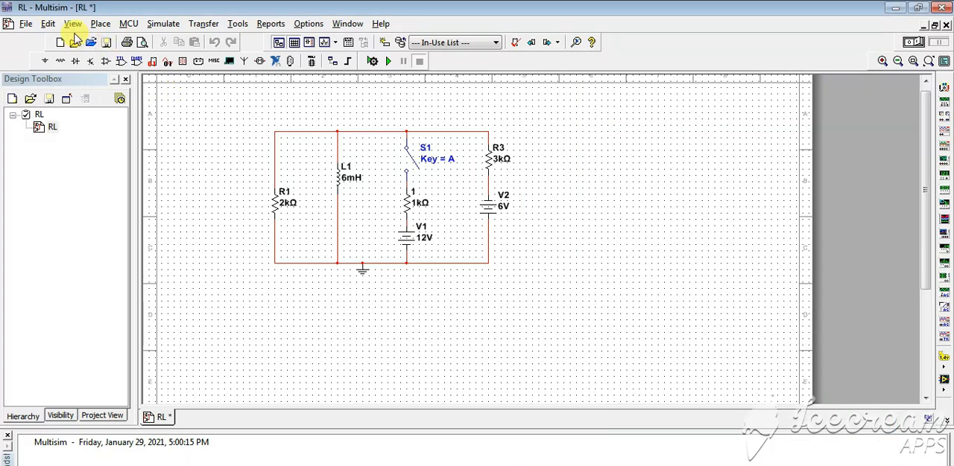
Step: Open the RL2 circuit file from the BEE online 5-13 Labs folder and dismiss the unused file chooser
{"action": "left_click", "coordinate": [76, 43]}
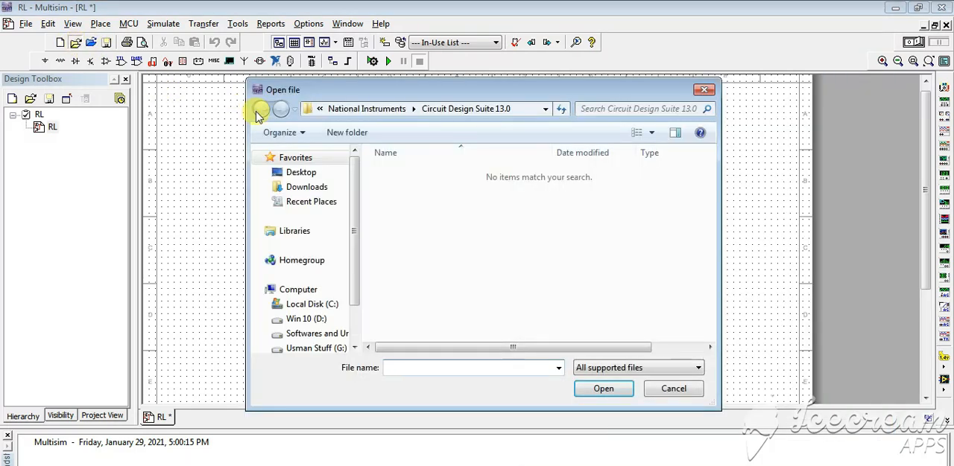
{"action": "left_click", "coordinate": [278, 465]}
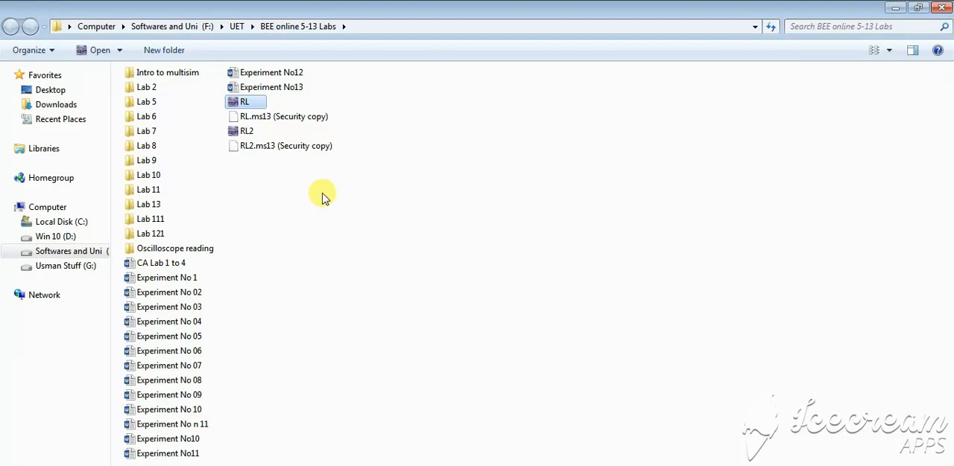
{"action": "double_click", "coordinate": [262, 133]}
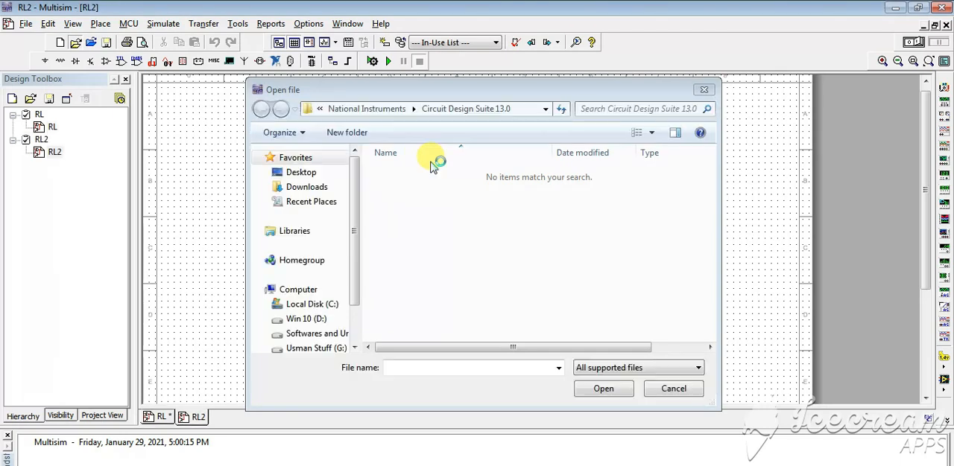
{"action": "left_click", "coordinate": [704, 89]}
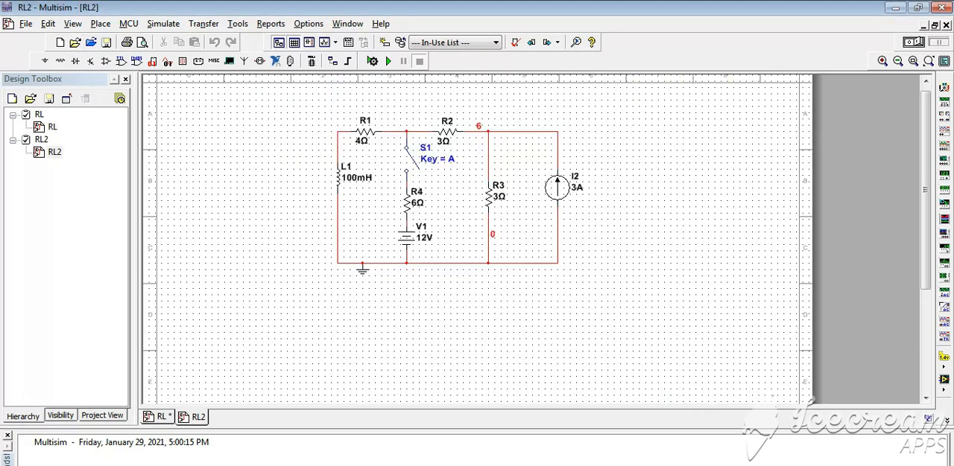
Step: Toggle switch S1 in the RL2 circuit to closed and back to open
{"action": "left_click", "coordinate": [410, 168]}
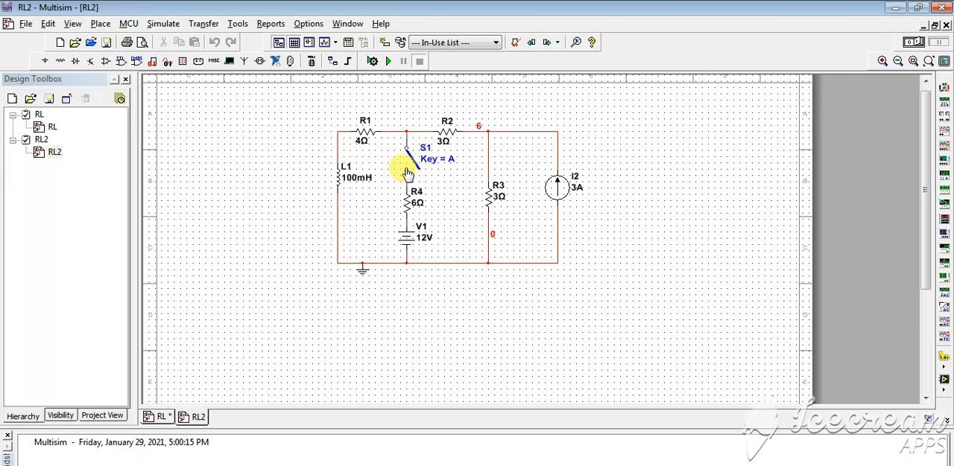
{"action": "left_click", "coordinate": [420, 164]}
{"action": "left_click", "coordinate": [408, 163]}
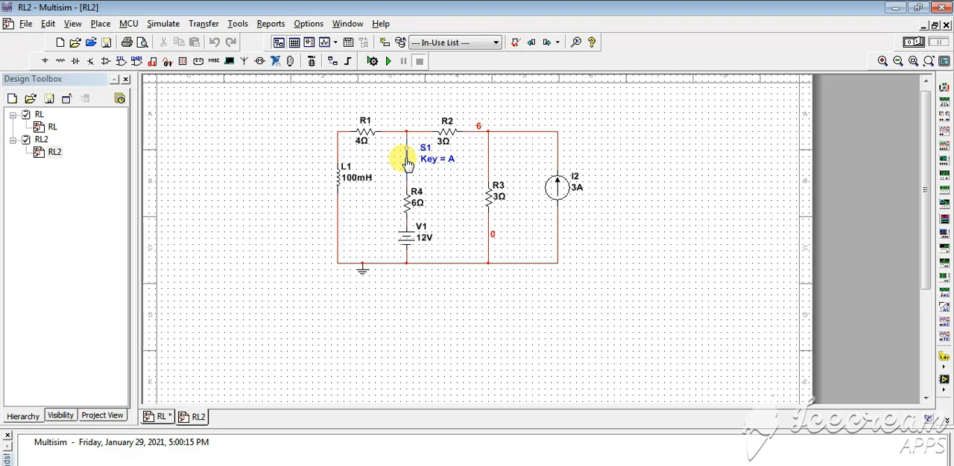
{"action": "left_click", "coordinate": [408, 163]}
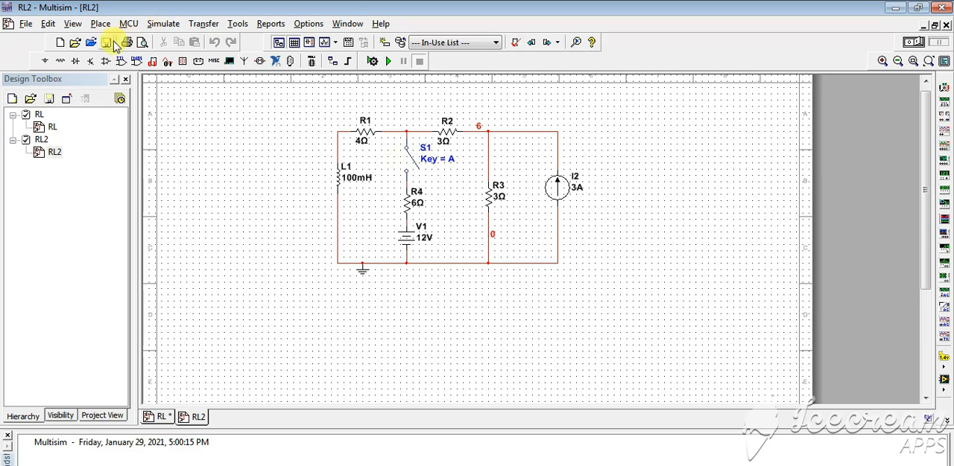
Step: Simulate the RL2 circuit's transient analysis with outputs I(R3) and I(V1), and close the graph after viewing it
{"action": "left_click", "coordinate": [163, 24]}
{"action": "mouse_move", "coordinate": [198, 153]}
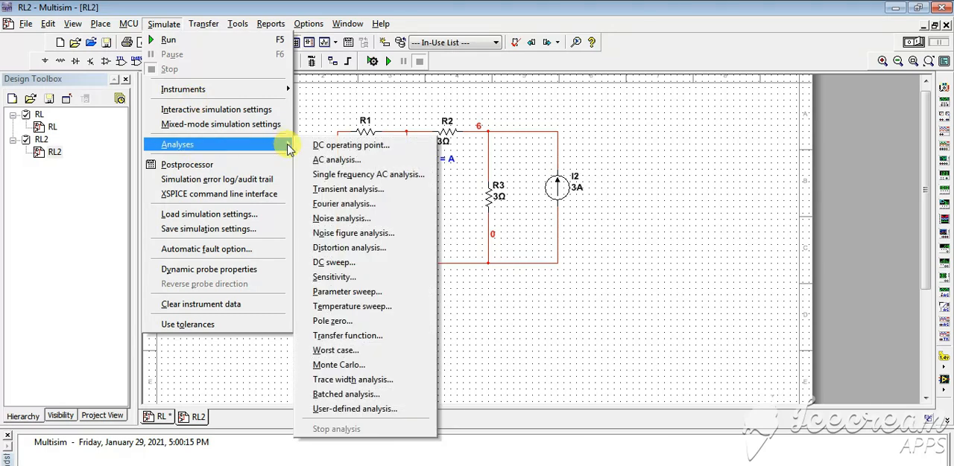
{"action": "left_click", "coordinate": [344, 191]}
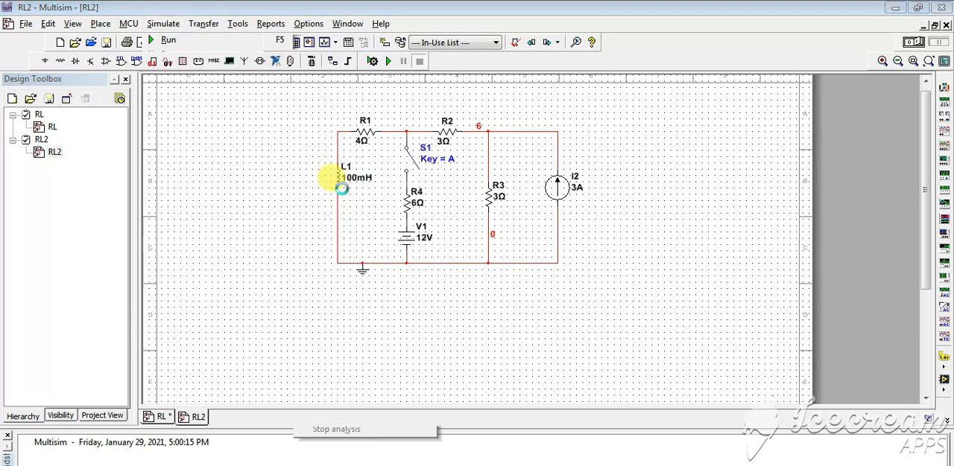
{"action": "left_click_drag", "start_coordinate": [464, 79], "coordinate": [652, 52]}
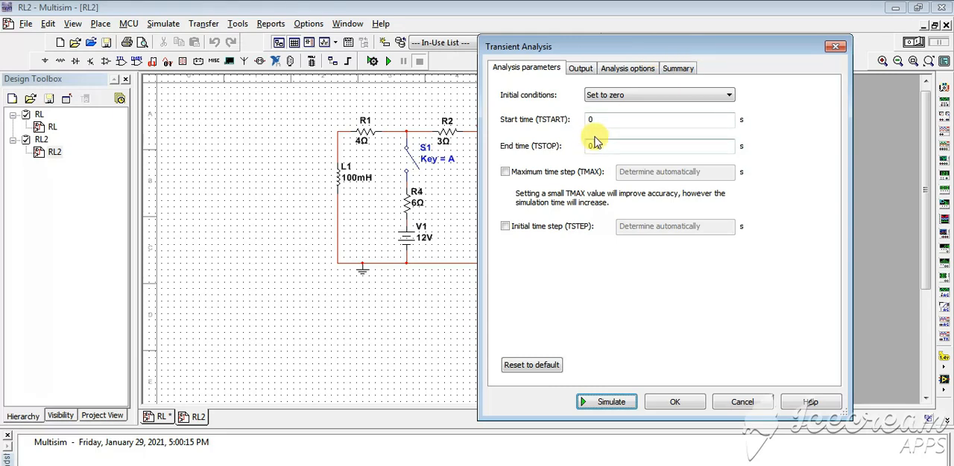
{"action": "left_click", "coordinate": [581, 68]}
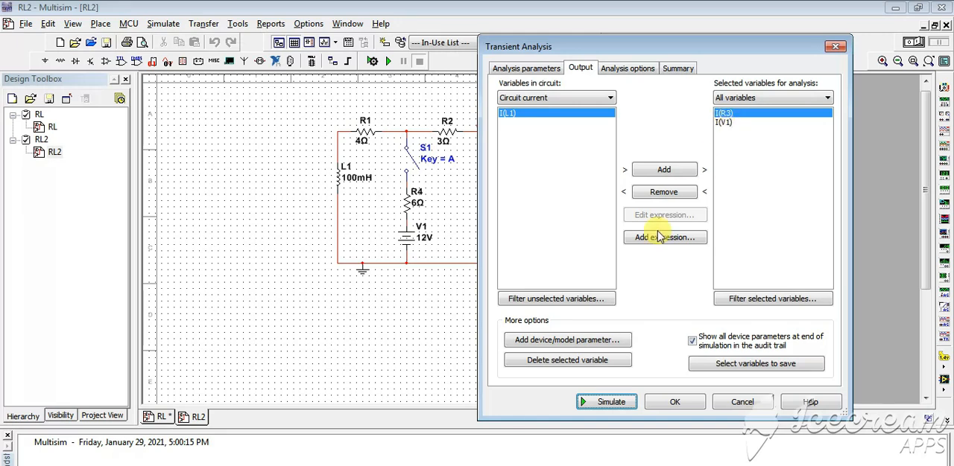
{"action": "left_click", "coordinate": [608, 402]}
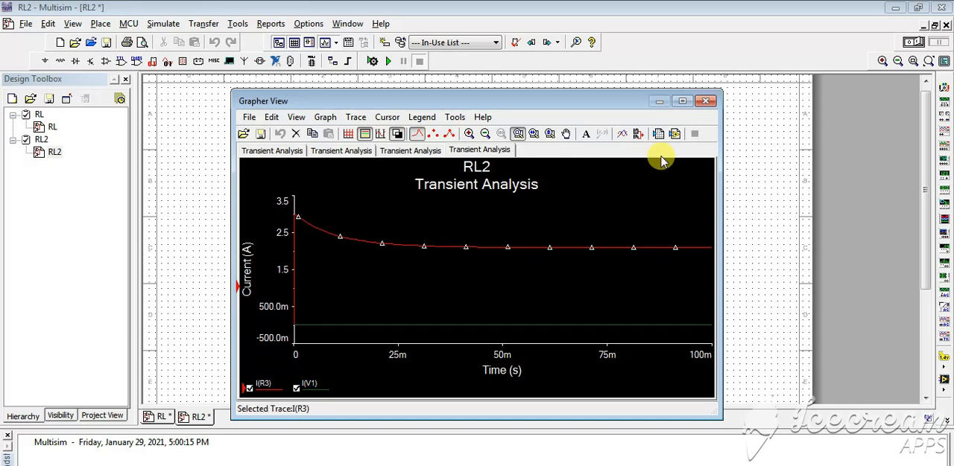
{"action": "left_click", "coordinate": [705, 103]}
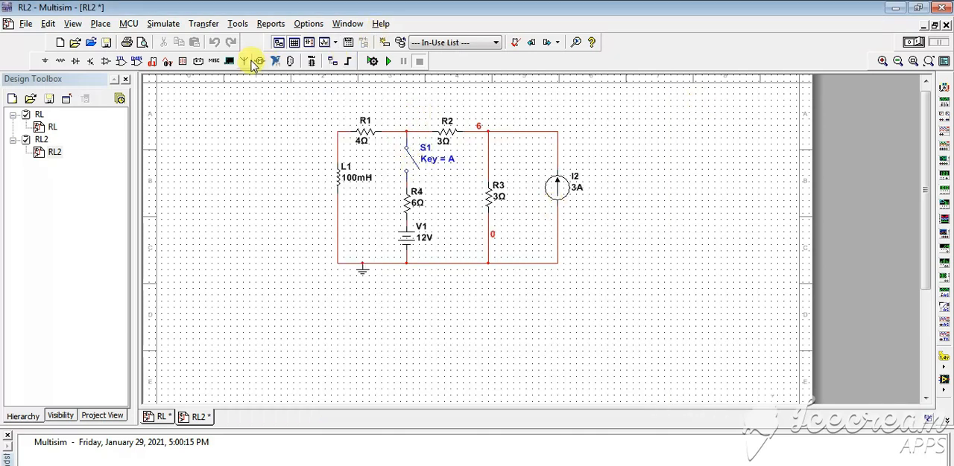
Step: Rerun the RL2 circuit's transient analysis with initial conditions set to zero and an end time of 0.1 s
{"action": "left_click", "coordinate": [164, 25]}
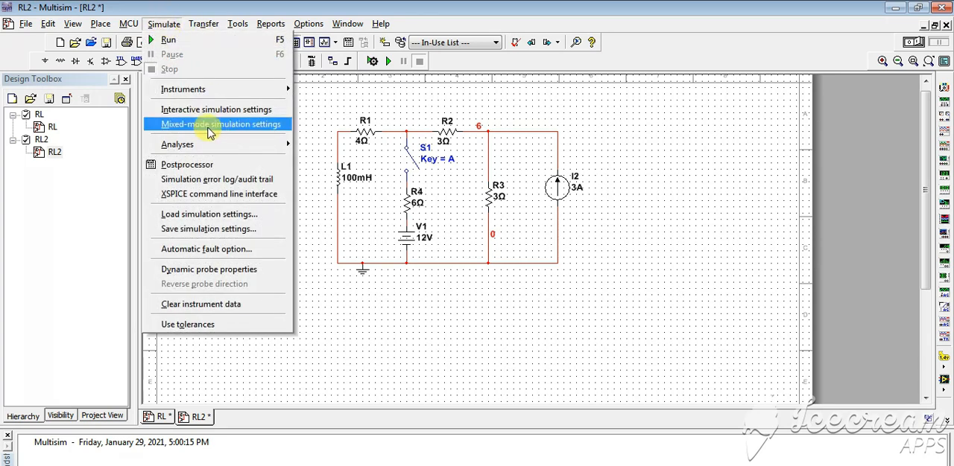
{"action": "mouse_move", "coordinate": [213, 144]}
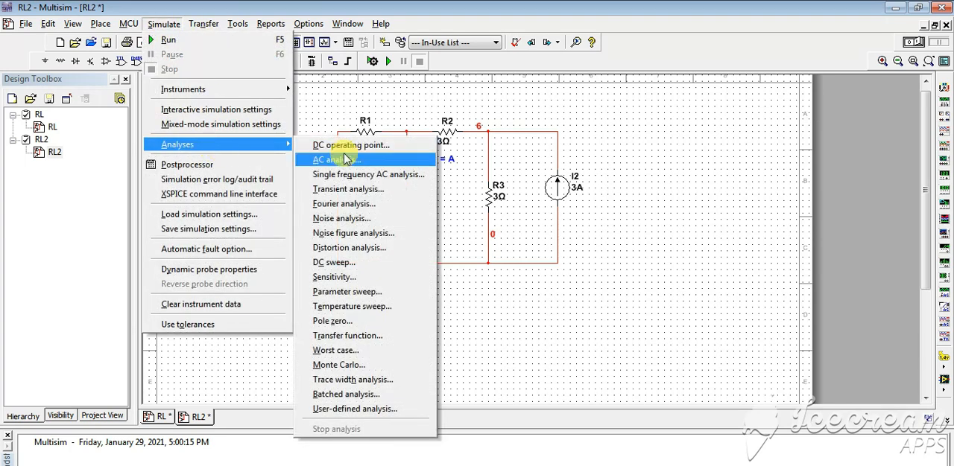
{"action": "left_click", "coordinate": [331, 189]}
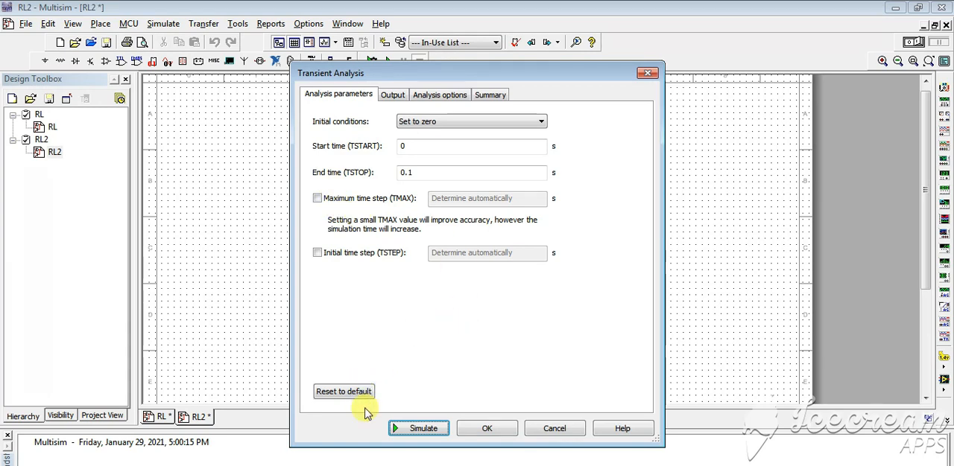
{"action": "left_click", "coordinate": [409, 430]}
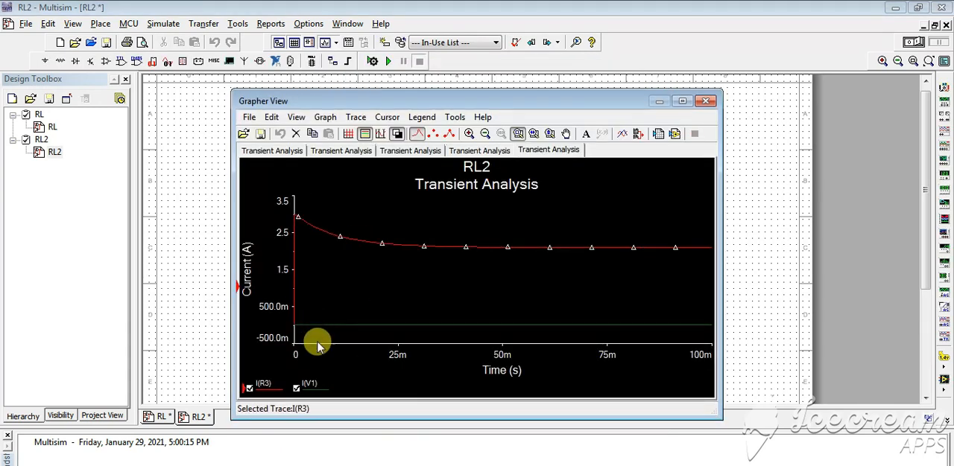
Step: Hide the I(V1) trace and show the grid on the RL2 transient graph in a maximized graph window
{"action": "left_click", "coordinate": [297, 389]}
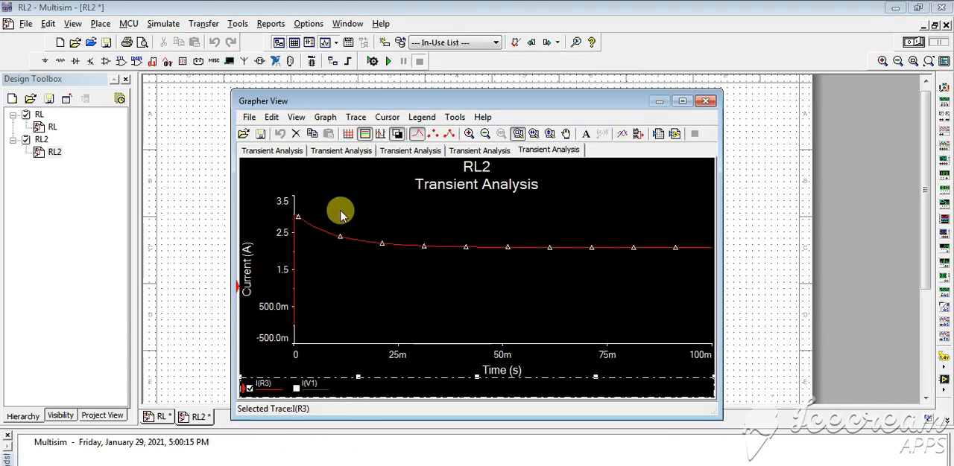
{"action": "double_click", "coordinate": [379, 98]}
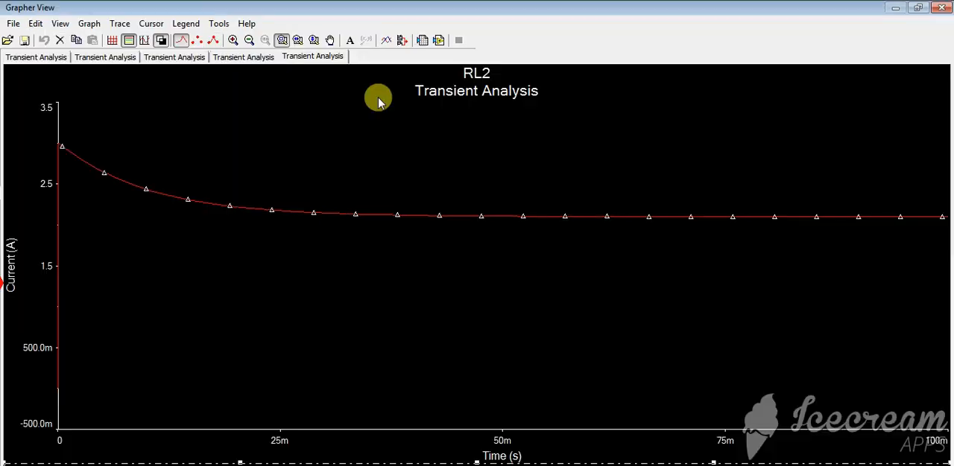
{"action": "left_click", "coordinate": [113, 43]}
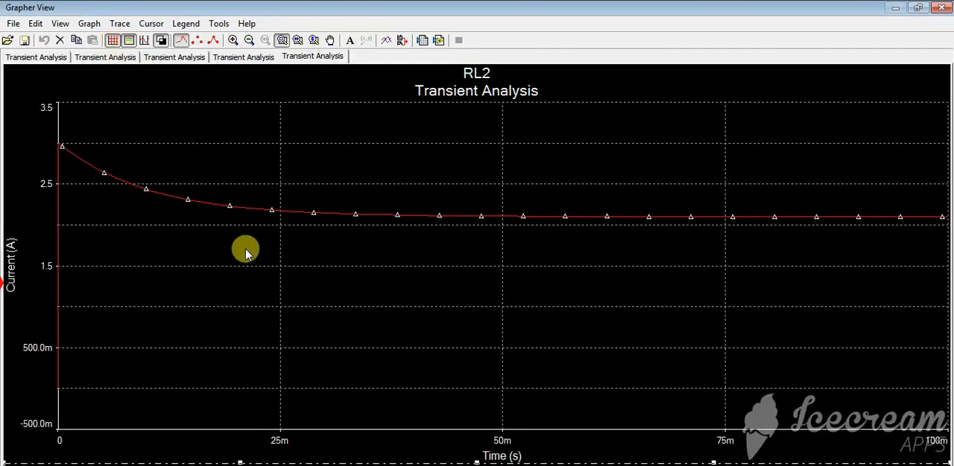
Step: Pan the RL2 graph to line up the I(R3) curve's initial peak and steady-state level with grid lines and read both currents
{"action": "left_click", "coordinate": [331, 43]}
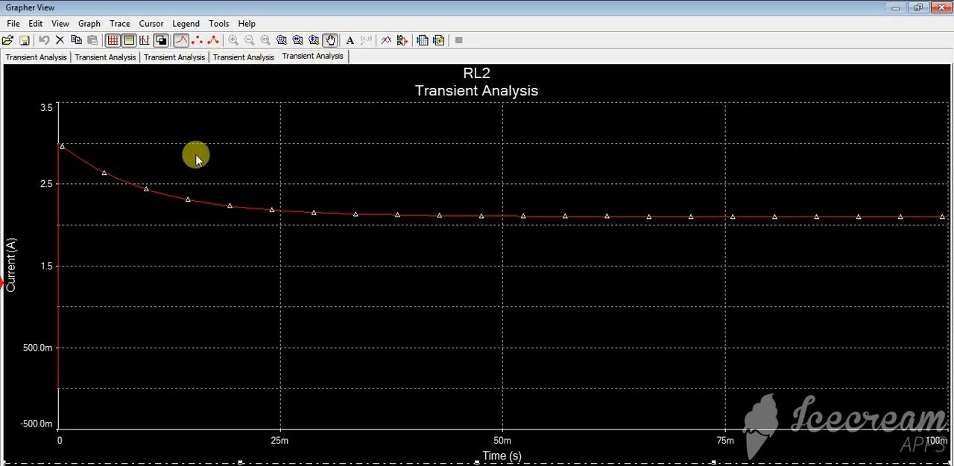
{"action": "left_click_drag", "start_coordinate": [138, 169], "coordinate": [138, 187]}
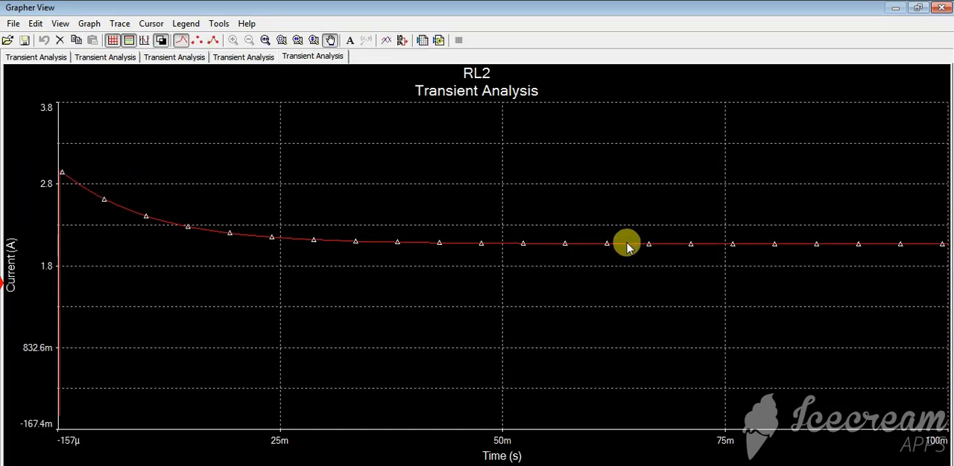
{"action": "left_click_drag", "start_coordinate": [627, 243], "coordinate": [627, 263]}
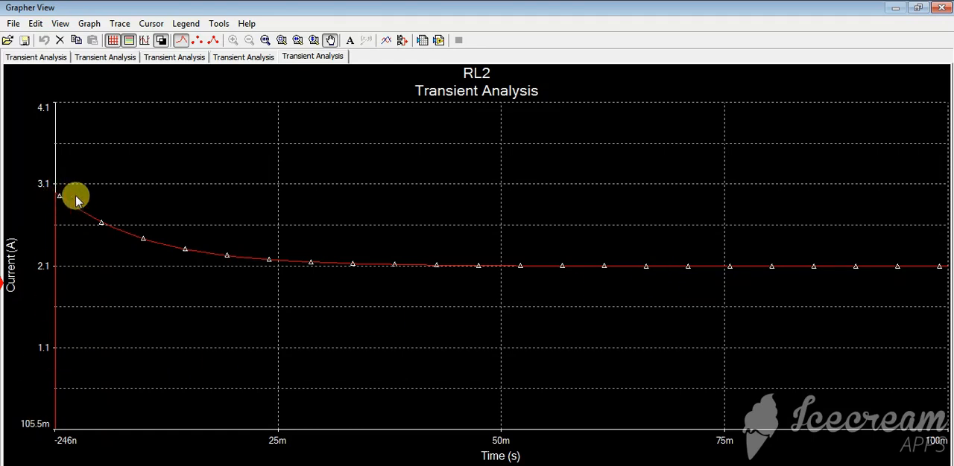
{"action": "mouse_move", "coordinate": [76, 198]}
{"action": "left_mouse_down"}
{"action": "mouse_move", "coordinate": [78, 189]}
{"action": "mouse_move", "coordinate": [49, 190]}
{"action": "left_mouse_up"}
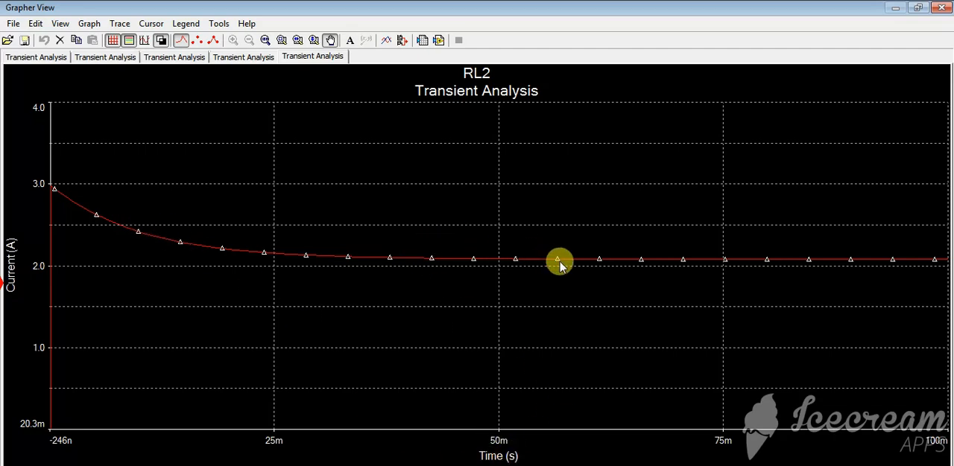
{"action": "left_click_drag", "start_coordinate": [559, 265], "coordinate": [564, 270]}
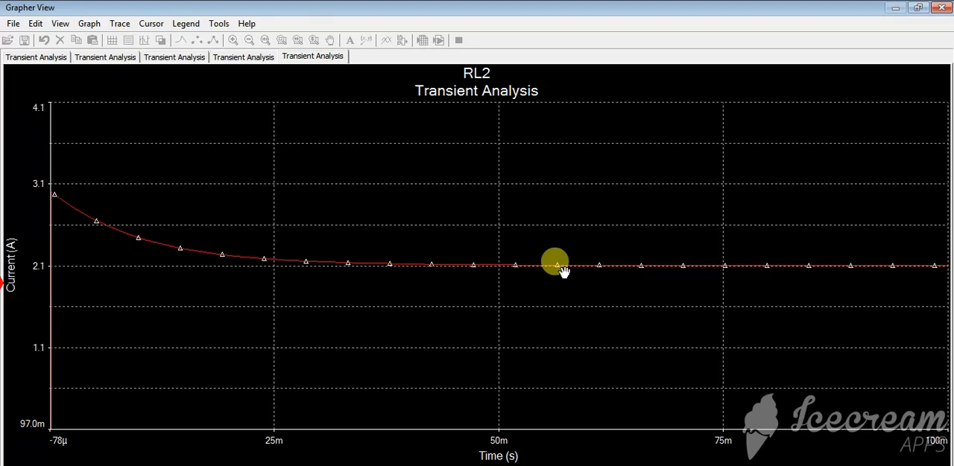
{"action": "left_click", "coordinate": [560, 268]}
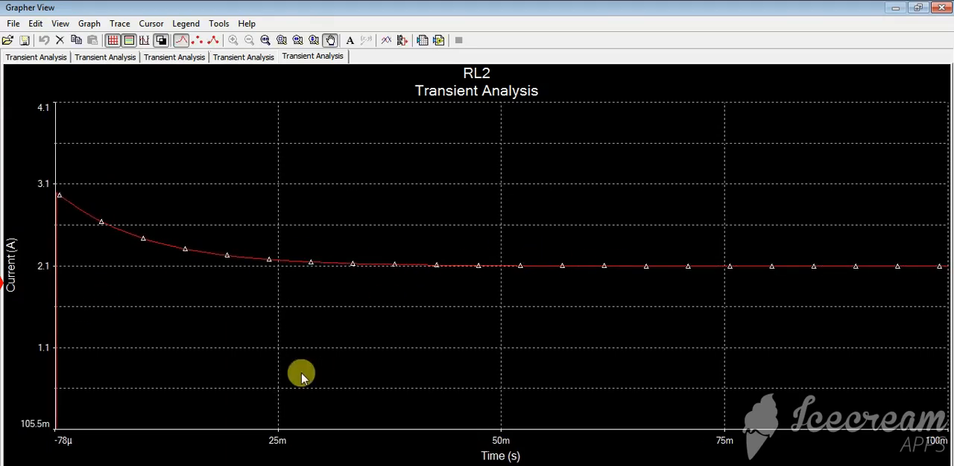
{"action": "left_click", "coordinate": [498, 465]}
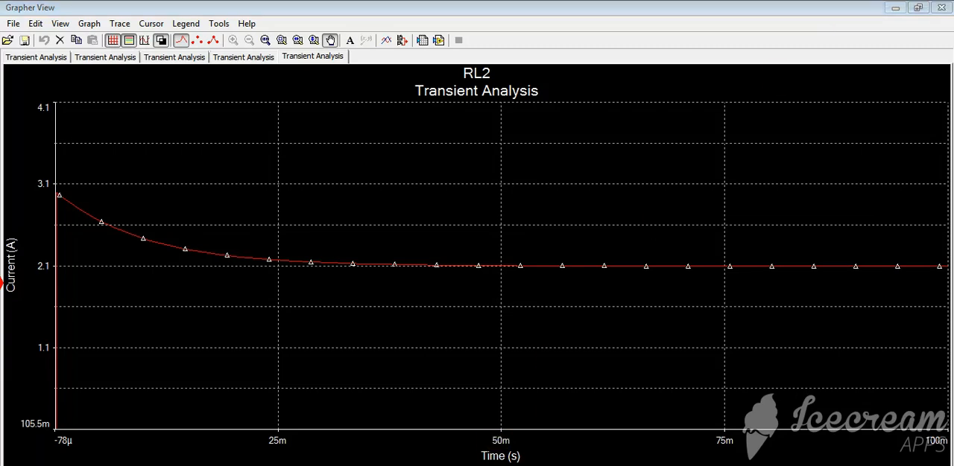